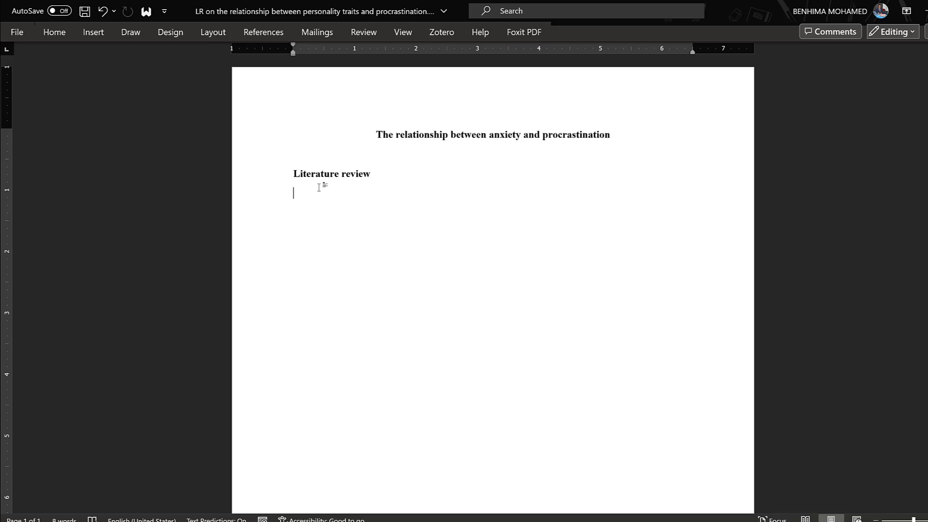
Select the title 'The relationship between anxiety and procrastination' and switch to the Consensus results in Chrome.
drag(377, 135, 647, 161)
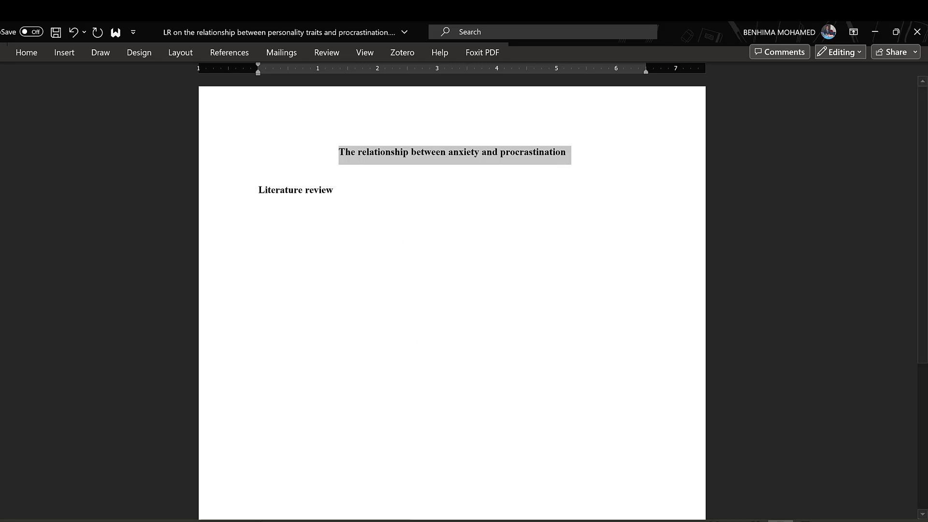
click(409, 515)
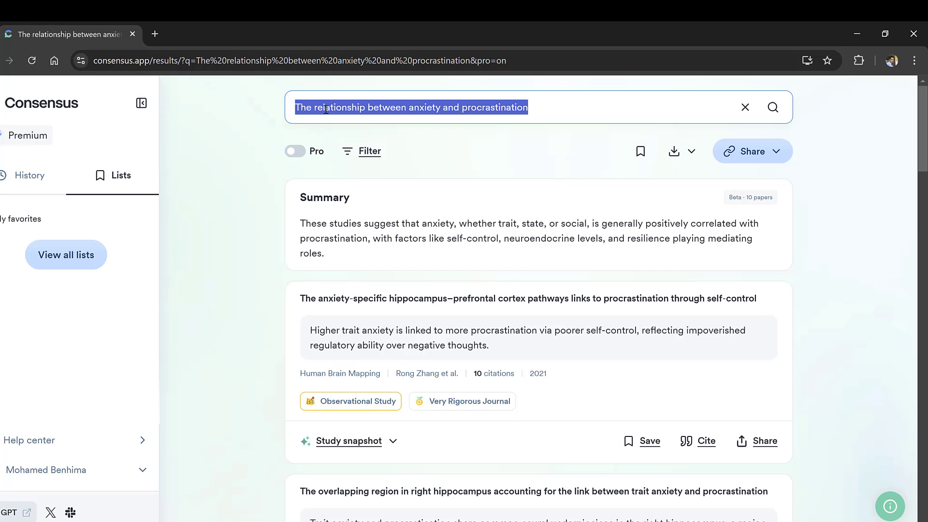
Rerun the search and limit results to papers published since 2021.
click(773, 107)
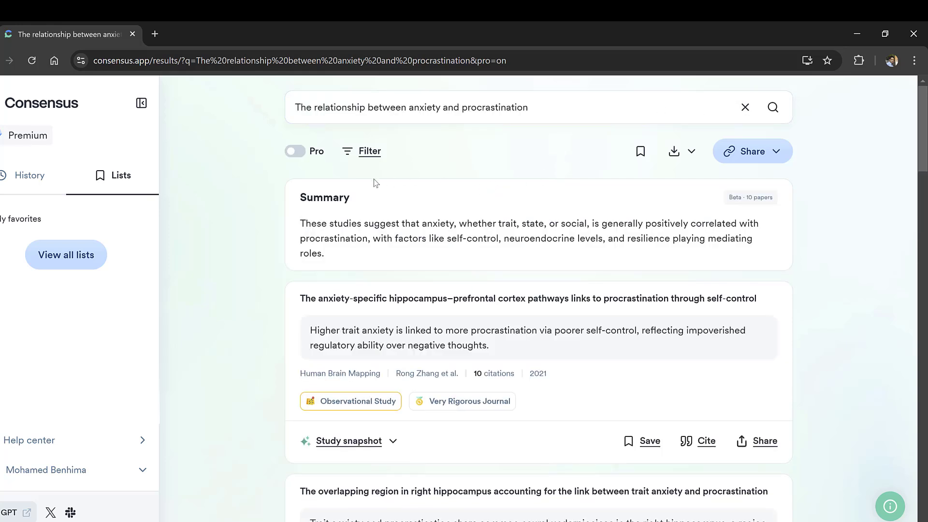
scroll(336, 240, down, 3)
scroll(339, 261, up, 3)
click(357, 150)
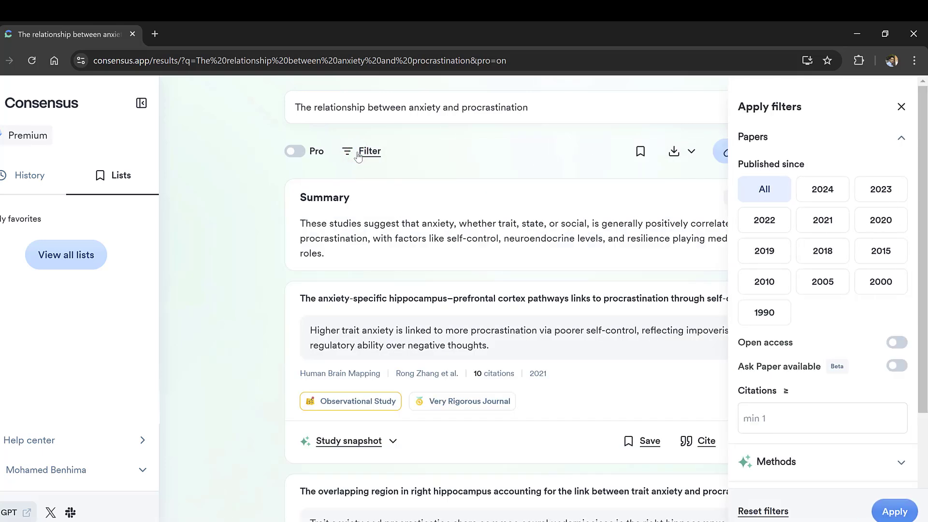
click(822, 188)
click(873, 192)
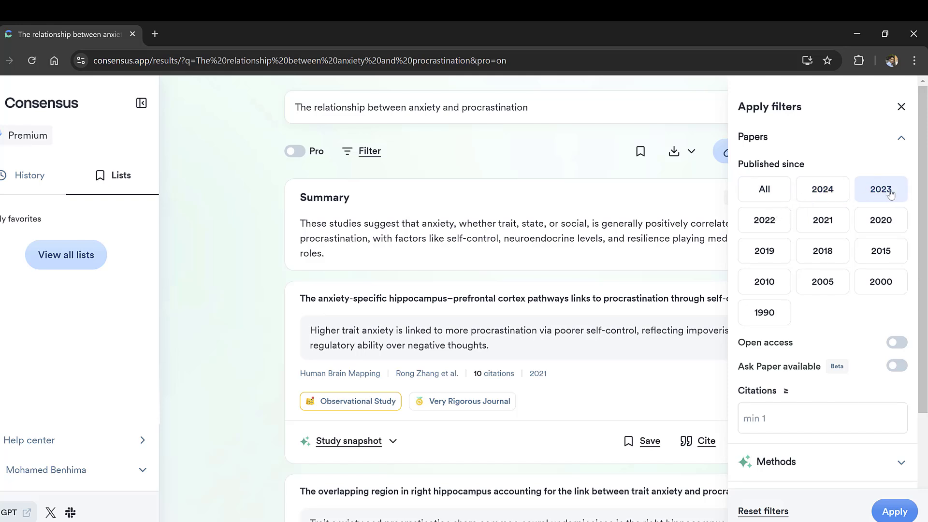
click(829, 214)
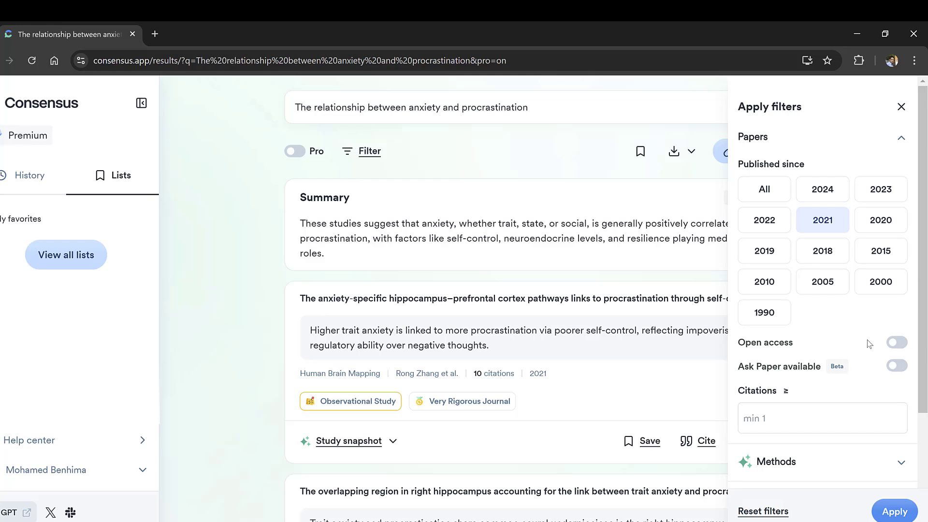
Restrict journals to SJR quartiles Q1, Q2 and Q3.
mouse_move(836, 360)
scroll(803, 427, down, 3)
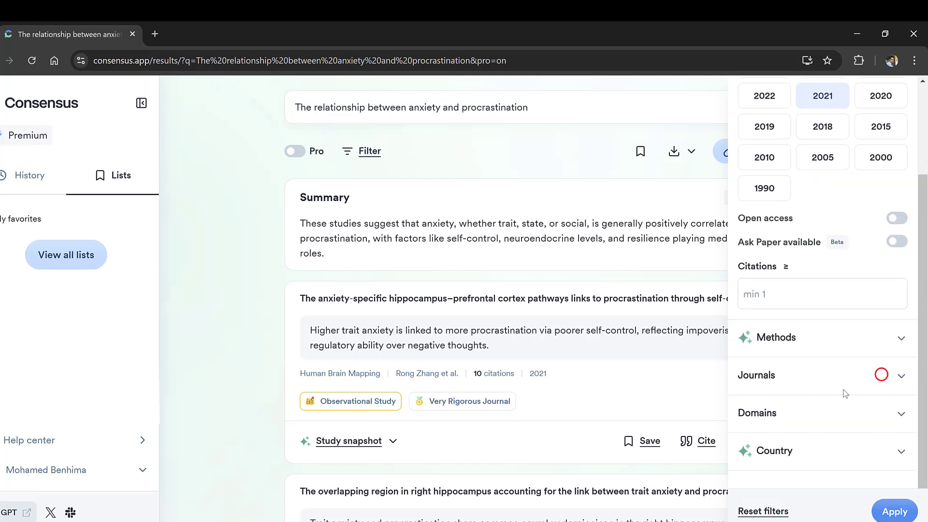
click(880, 374)
scroll(797, 414, down, 3)
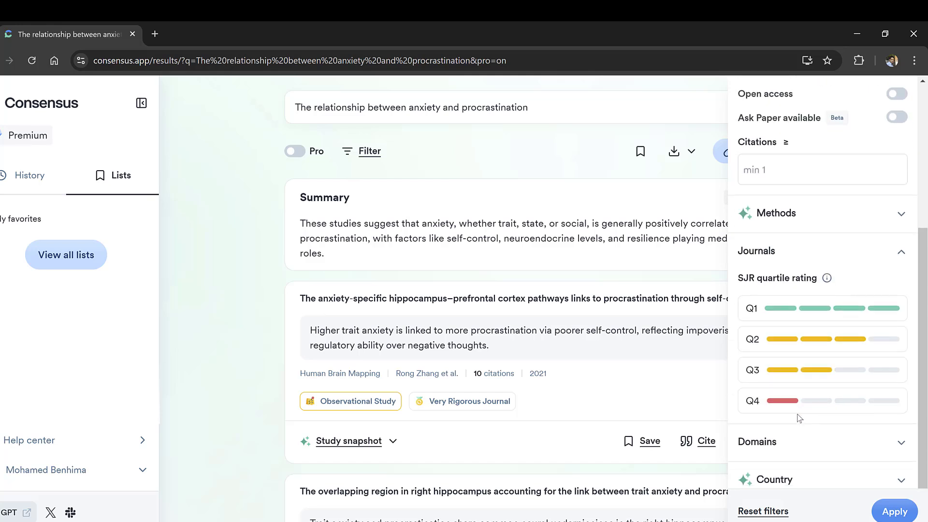
click(775, 313)
click(775, 340)
click(772, 368)
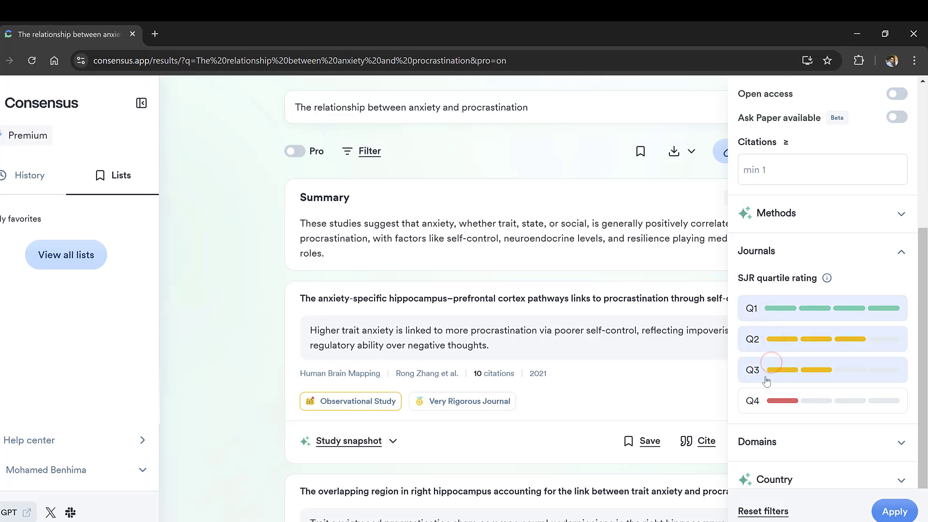
scroll(865, 379, down, 1)
Add the Psychology, Linguistics and Education domain filters.
click(861, 386)
scroll(824, 399, down, 4)
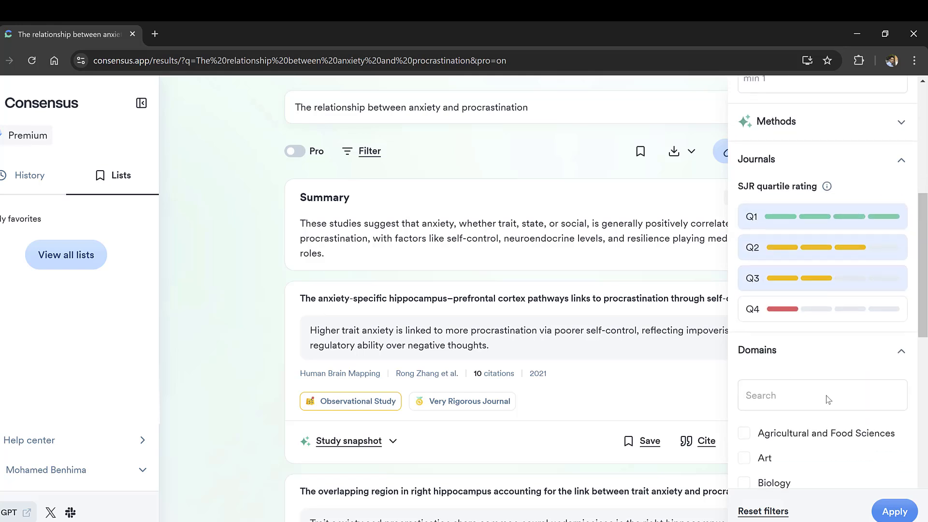
scroll(770, 405, down, 4)
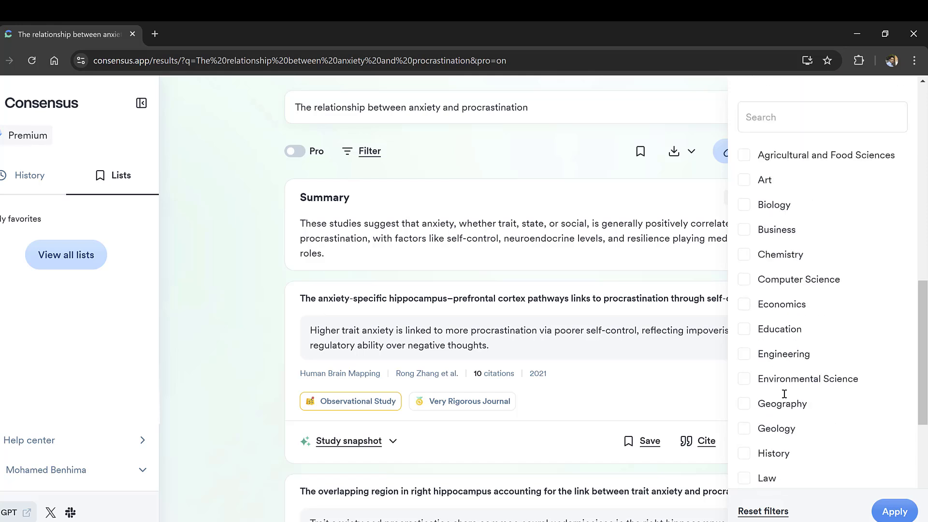
scroll(764, 394, down, 4)
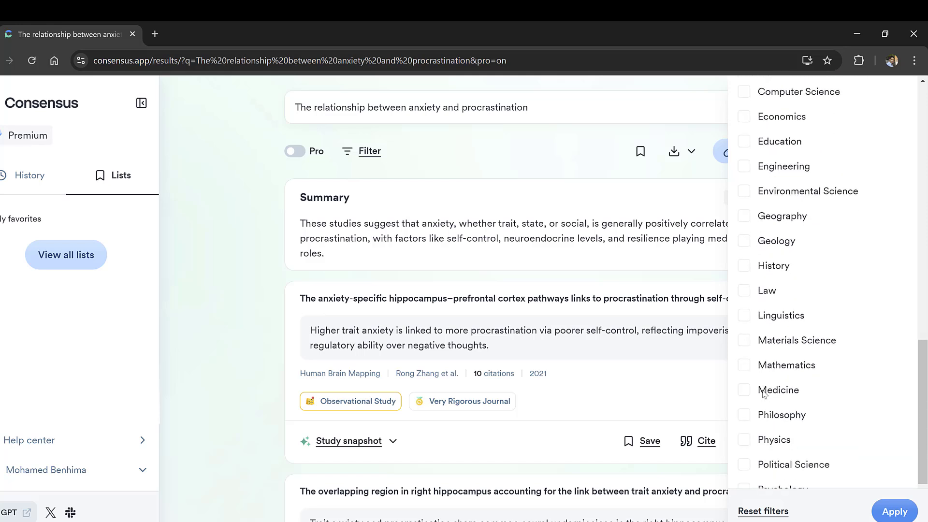
click(747, 367)
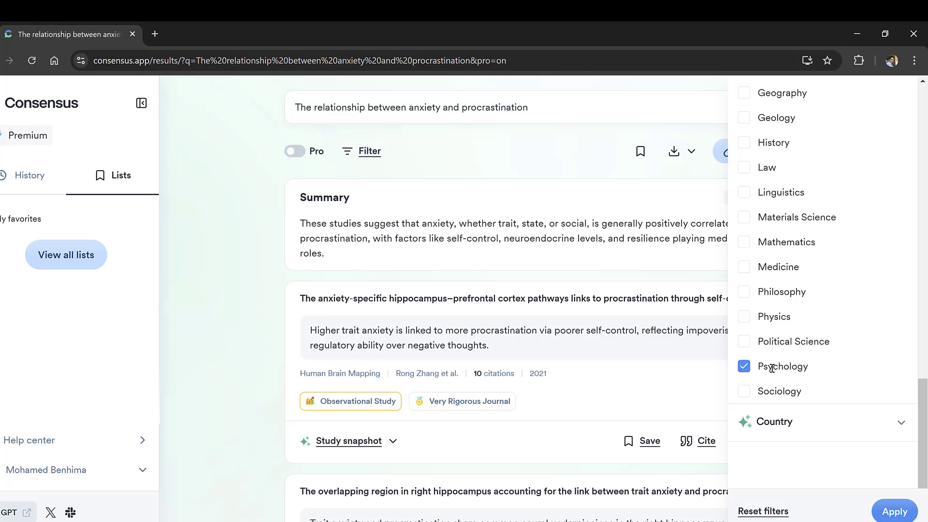
scroll(754, 377, up, 4)
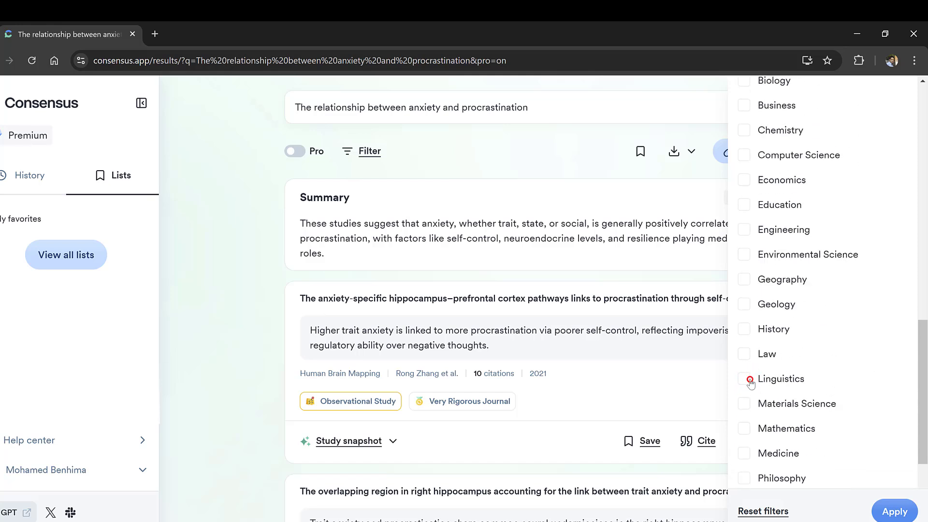
click(750, 379)
scroll(754, 378, up, 3)
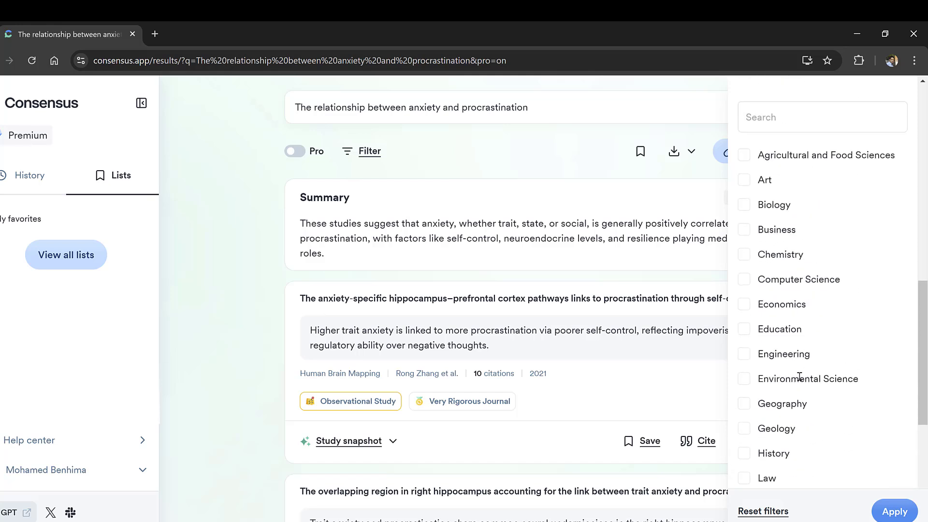
click(746, 331)
scroll(781, 311, down, 6)
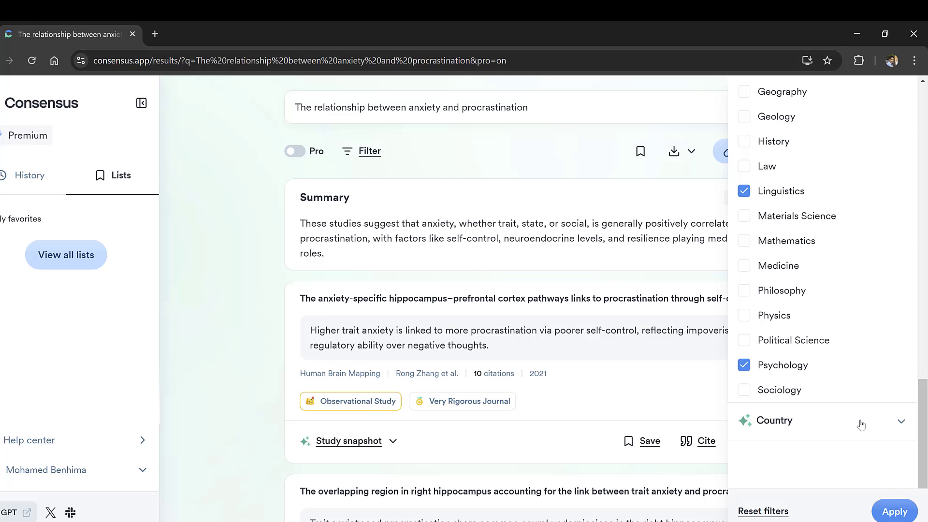
Search the country filter for Morocco and apply all the chosen filters.
click(796, 425)
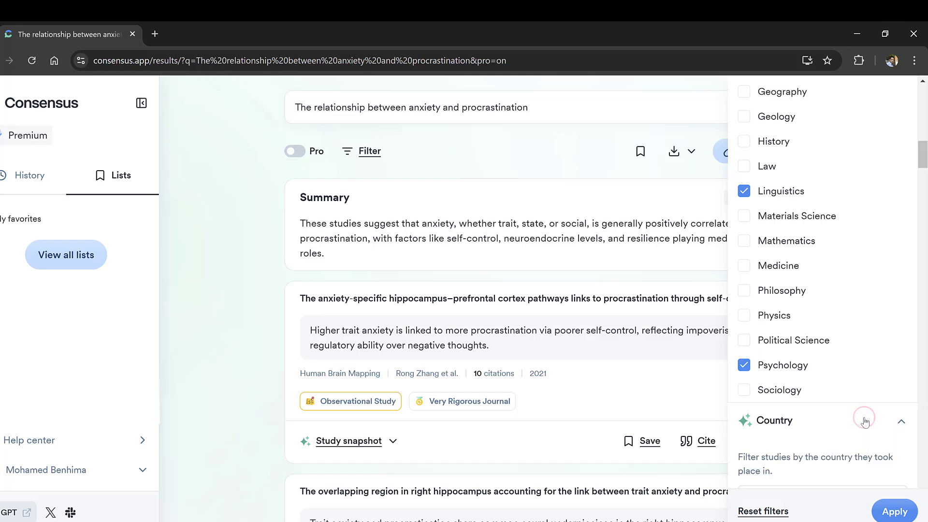
scroll(783, 415, down, 3)
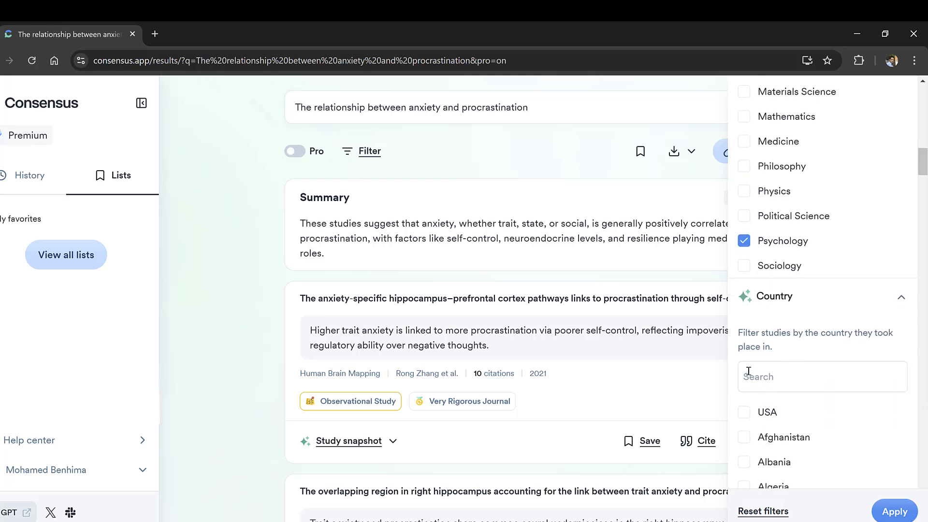
scroll(773, 420, down, 5)
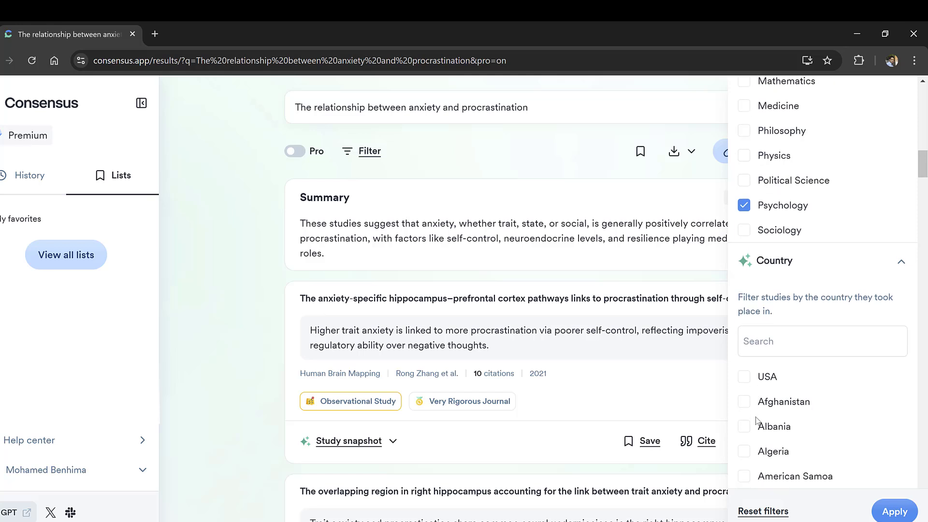
scroll(759, 430, down, 9)
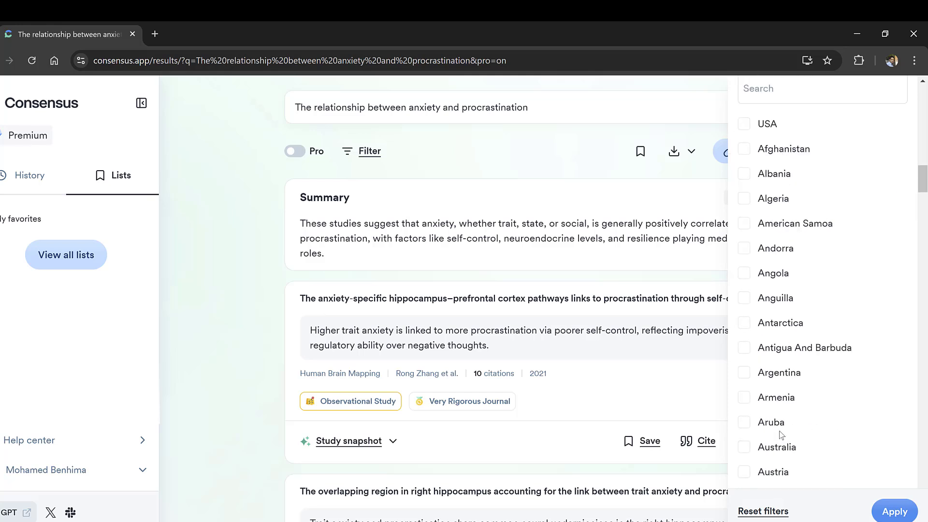
scroll(765, 352, up, 10)
scroll(773, 338, up, 6)
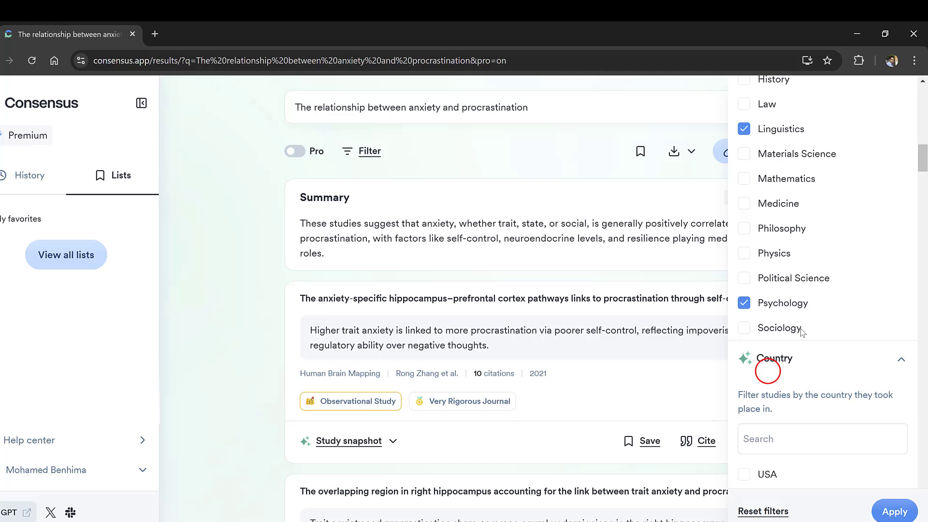
click(768, 371)
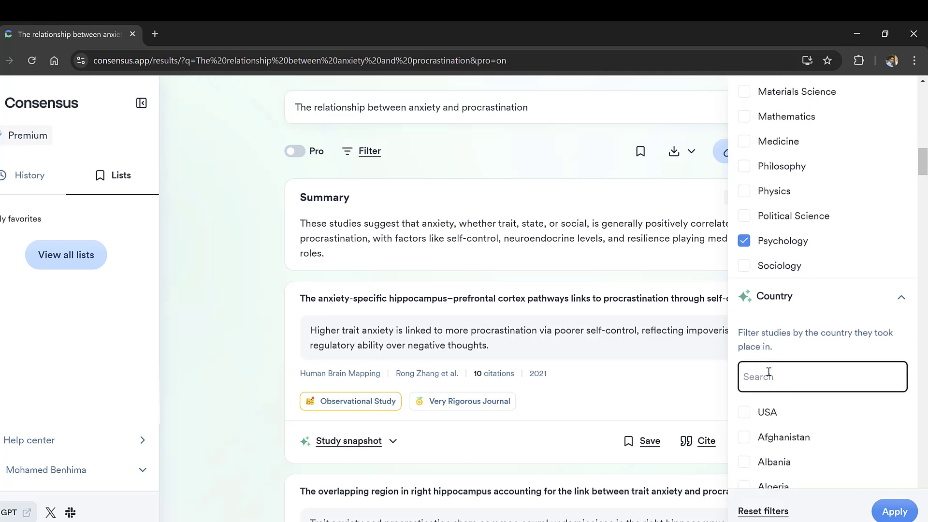
text(Mroc)
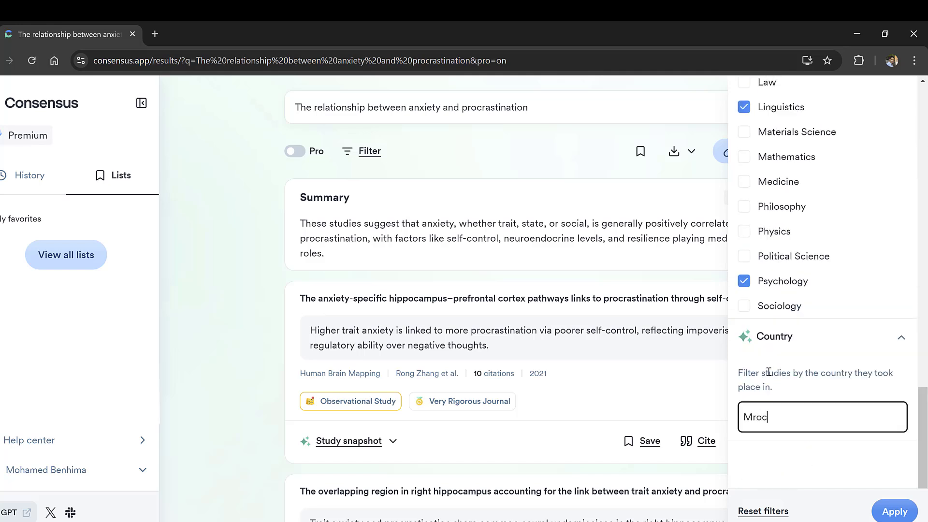
key(BackSpace)
key(BackSpace)
key(BackSpace)
text(orocco)
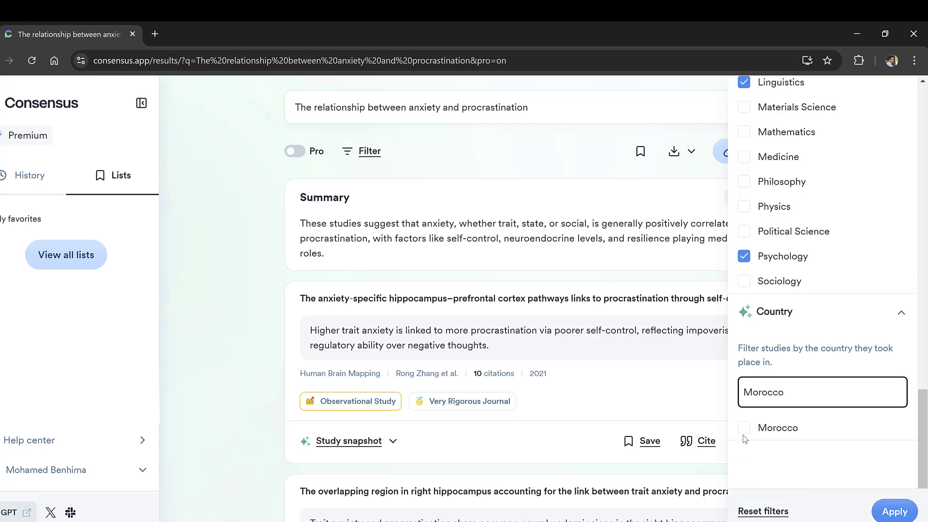
click(893, 511)
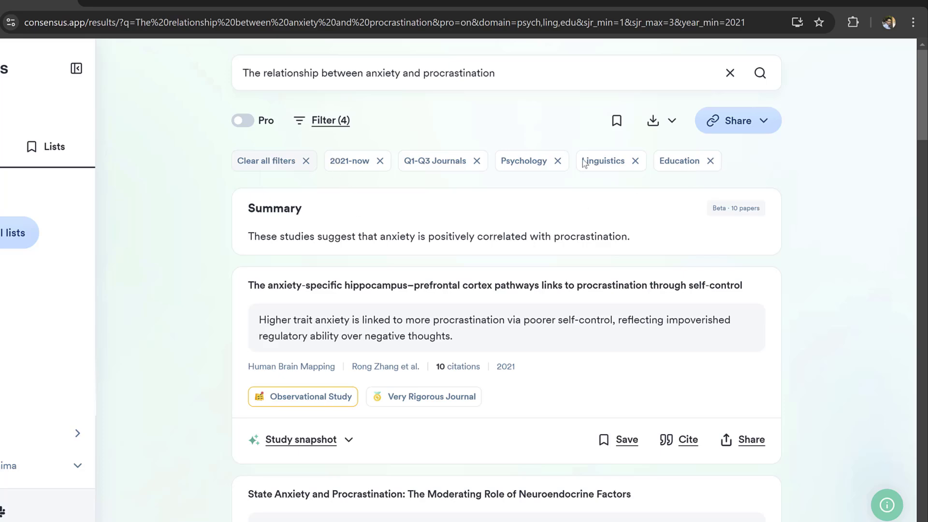
Browse the filtered results and highlight the first paper's finding on trait anxiety and procrastination.
scroll(369, 297, down, 2)
scroll(369, 297, down, 15)
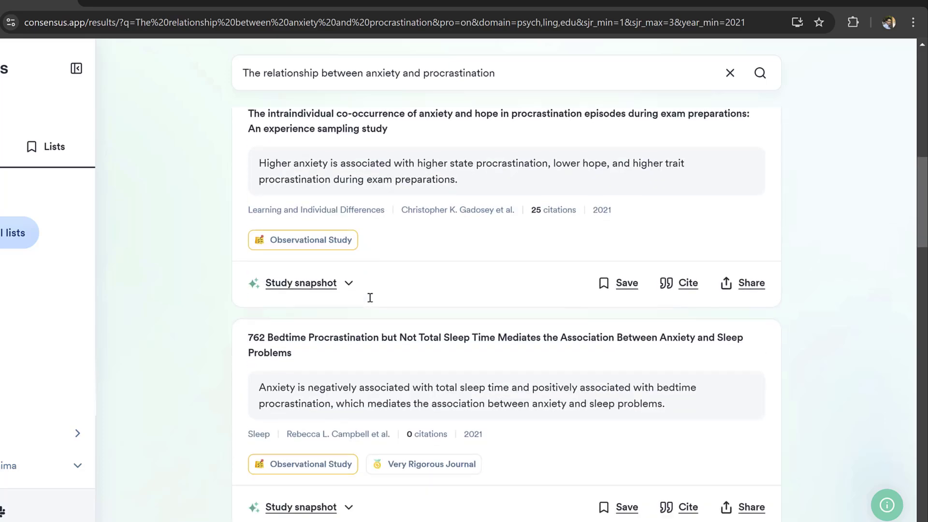
scroll(361, 300, down, 15)
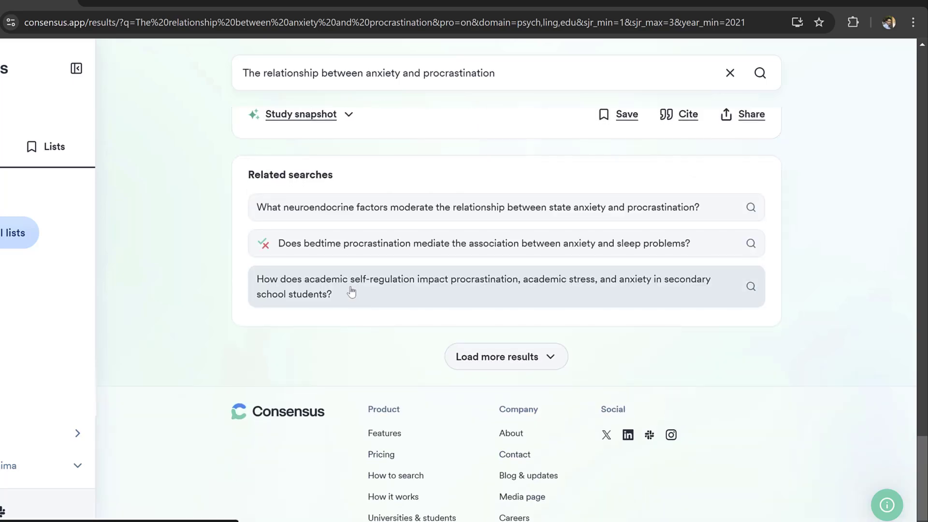
scroll(350, 290, up, 10)
scroll(349, 286, up, 10)
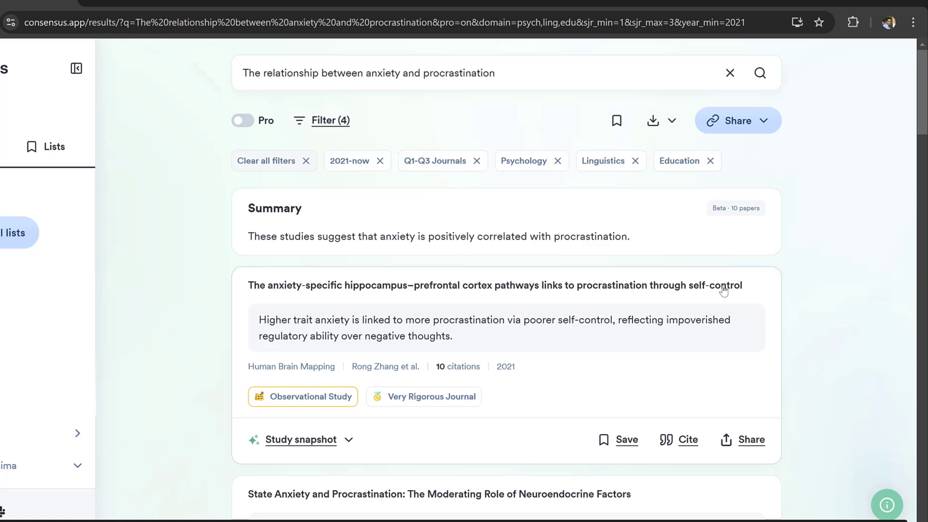
click(260, 320)
drag(267, 323, 523, 332)
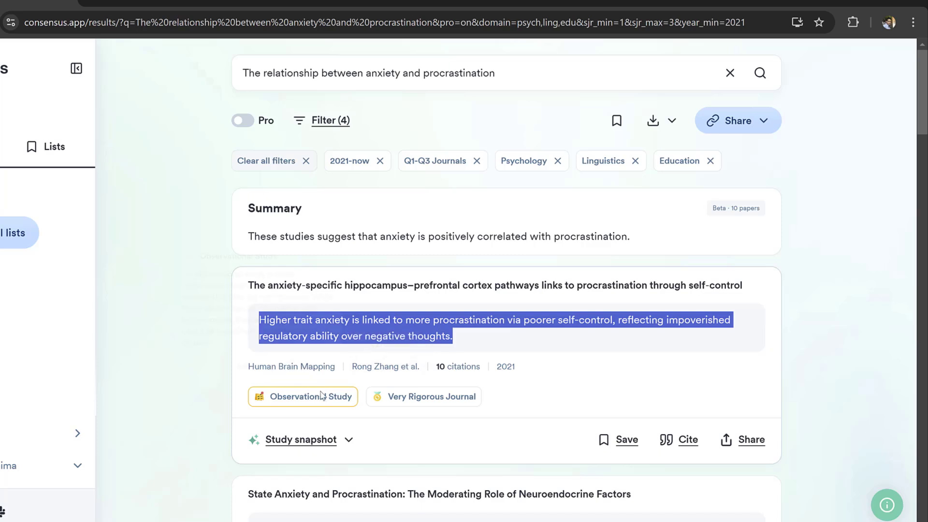
mouse_move(319, 399)
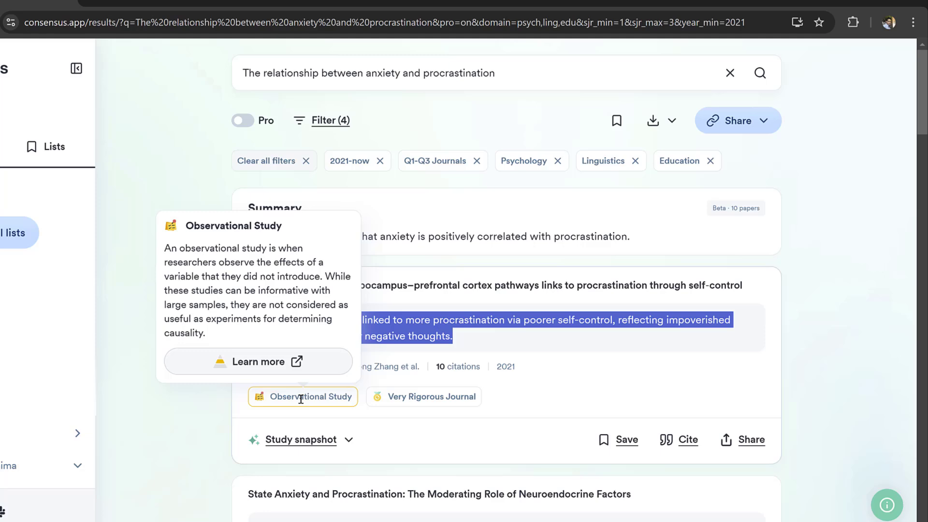
mouse_move(414, 398)
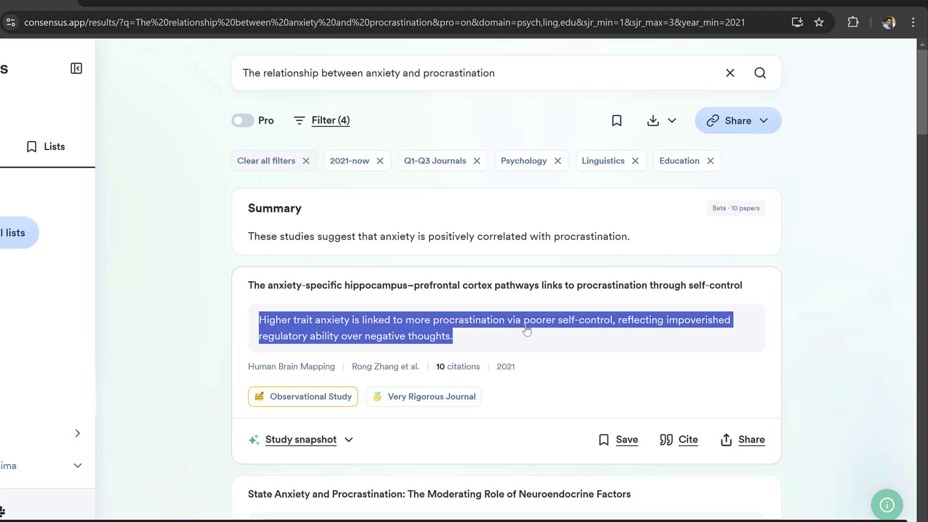
scroll(537, 338, down, 2)
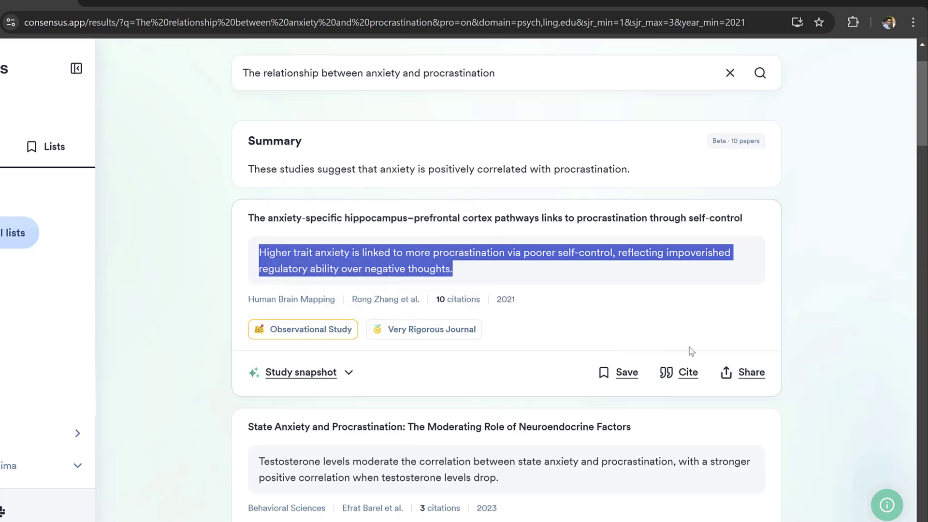
Copy the first study's APA citation from its Cite dialog.
click(682, 372)
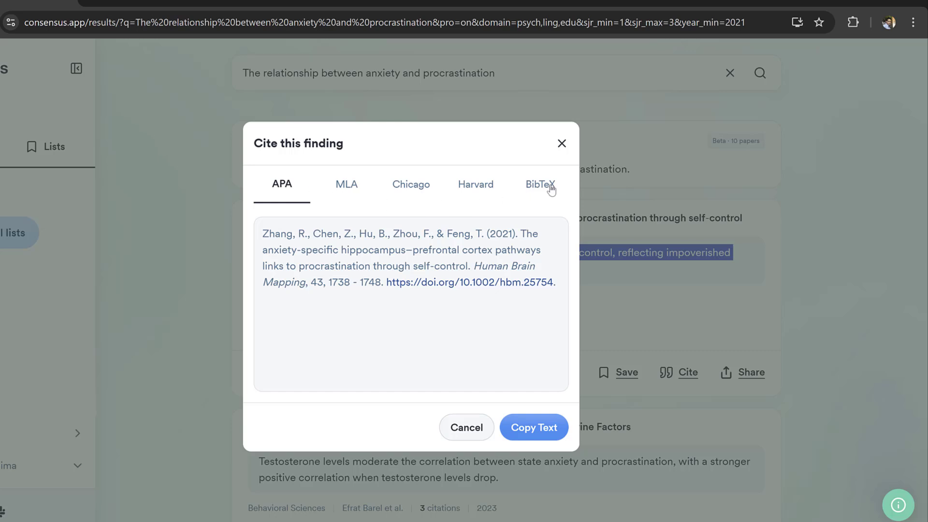
click(265, 233)
drag(265, 234, 568, 288)
right_click(406, 260)
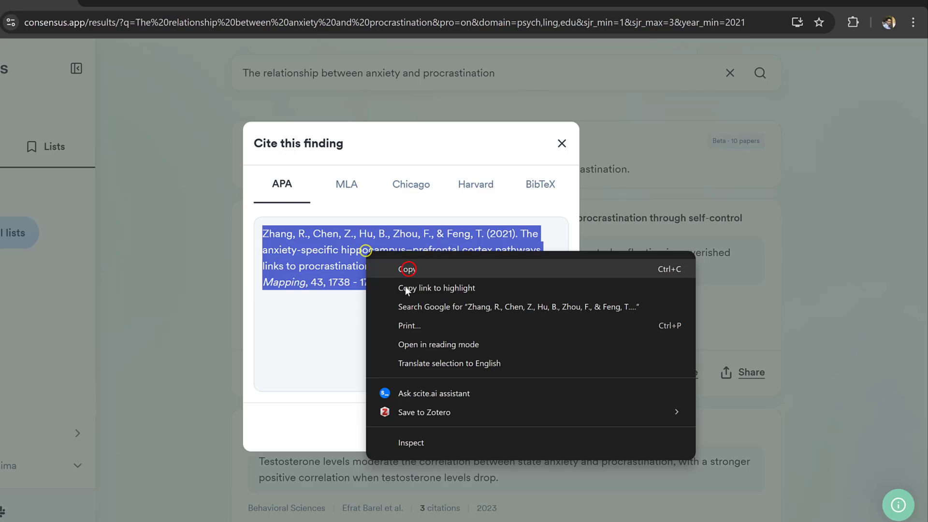
click(408, 269)
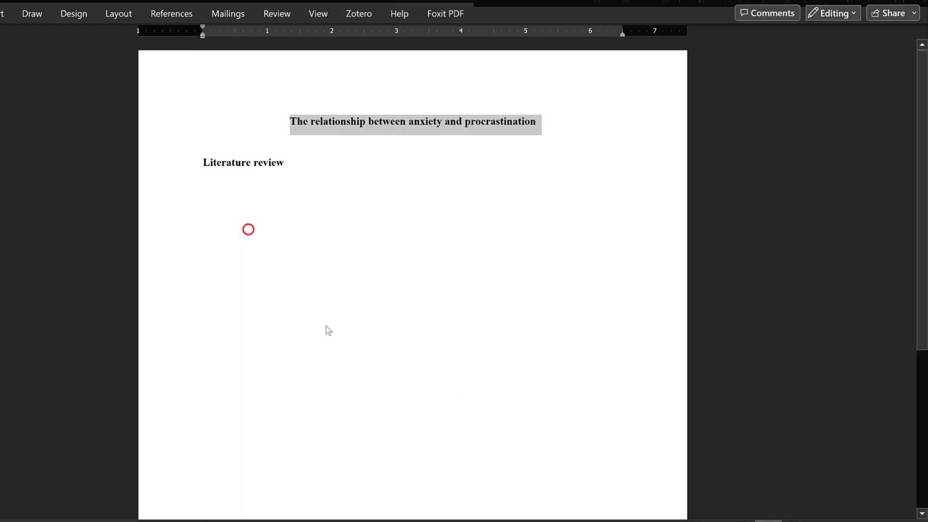
Paste the 2021 study's APA reference under References with merged formatting and remove its bold.
click(249, 229)
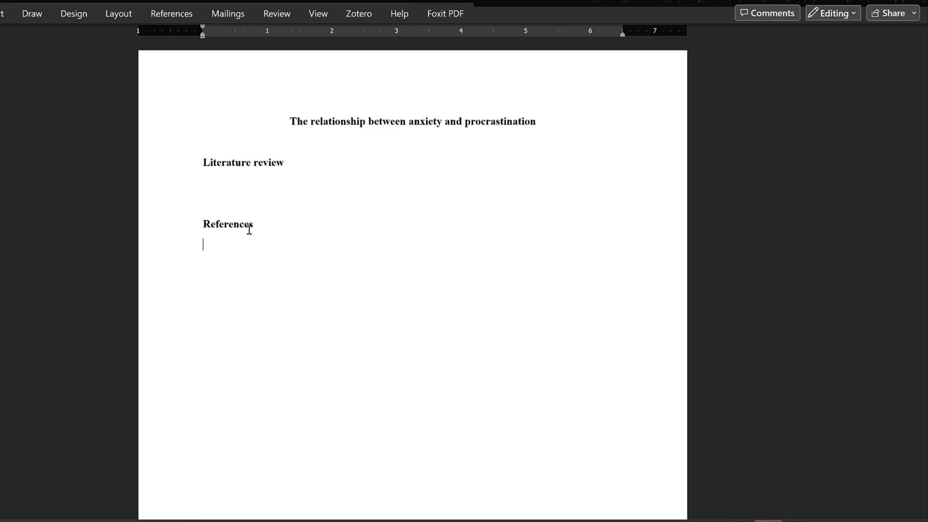
key(ctrl+v)
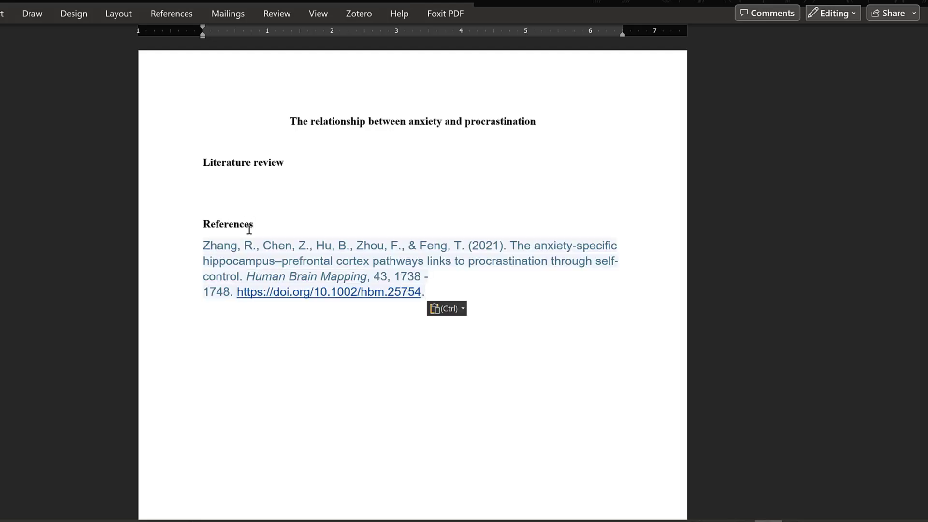
key(ctrl+z)
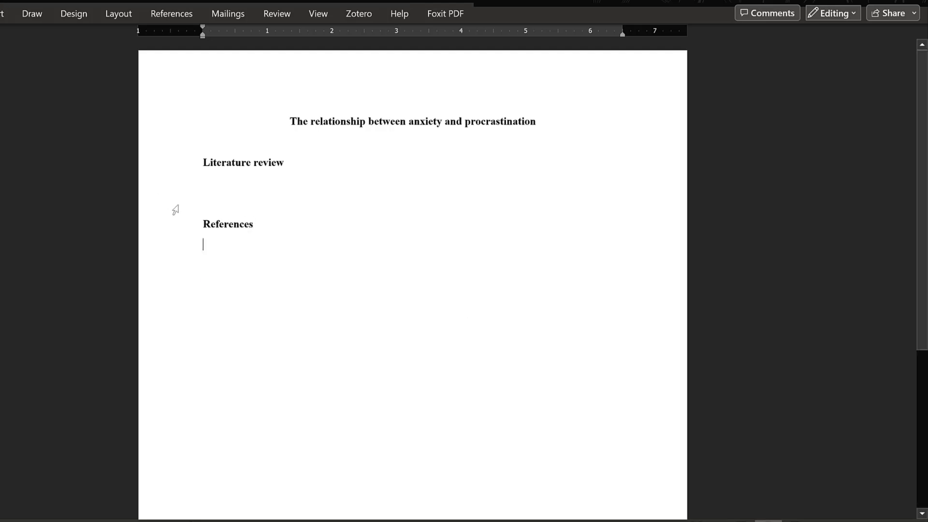
right_click(206, 248)
click(280, 342)
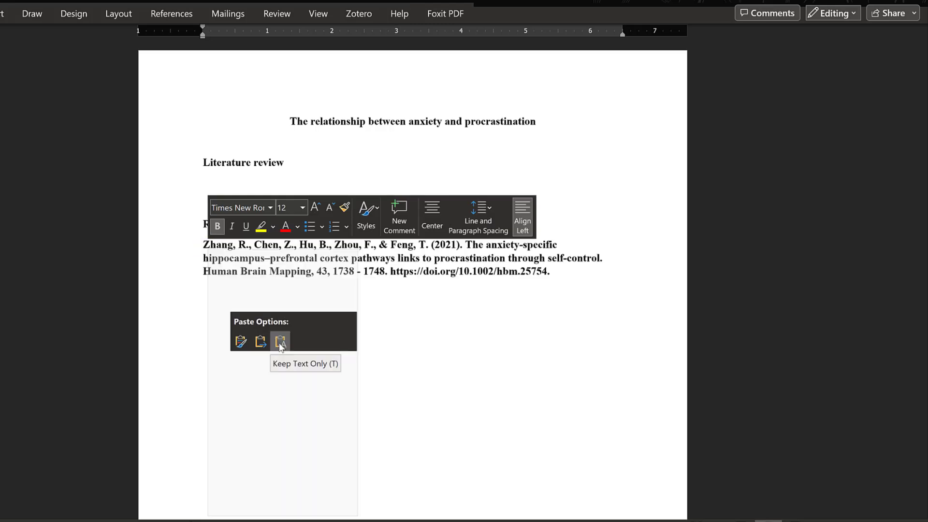
click(263, 343)
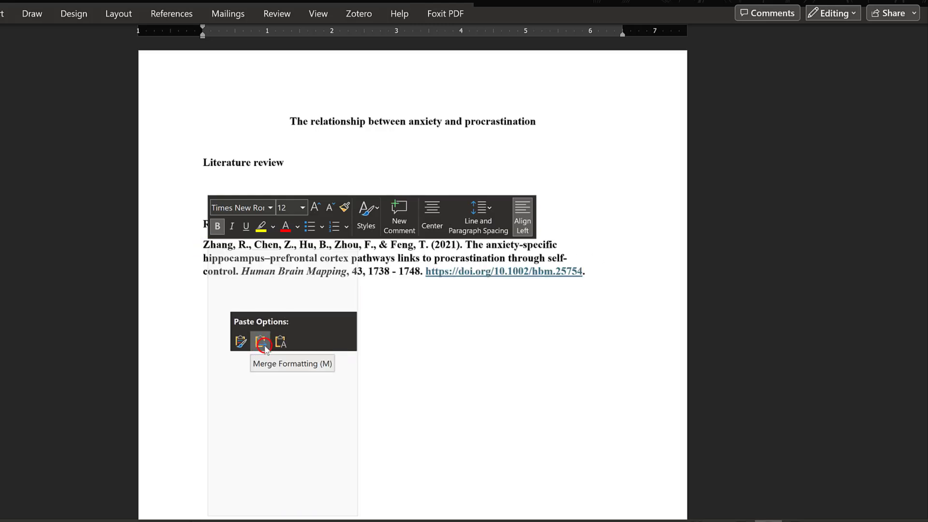
drag(593, 270, 213, 221)
click(190, 184)
click(220, 188)
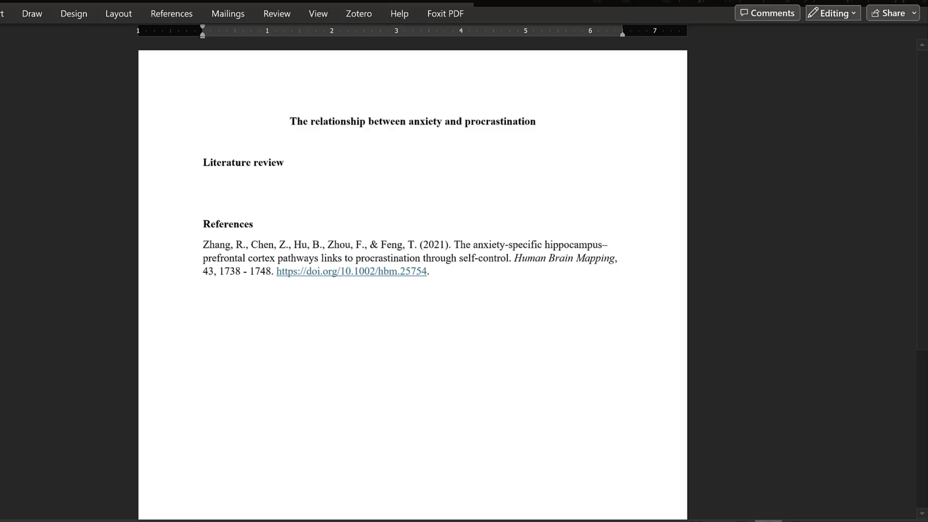
Close the citation window, reread the trait-anxiety finding, and return to Word.
click(358, 518)
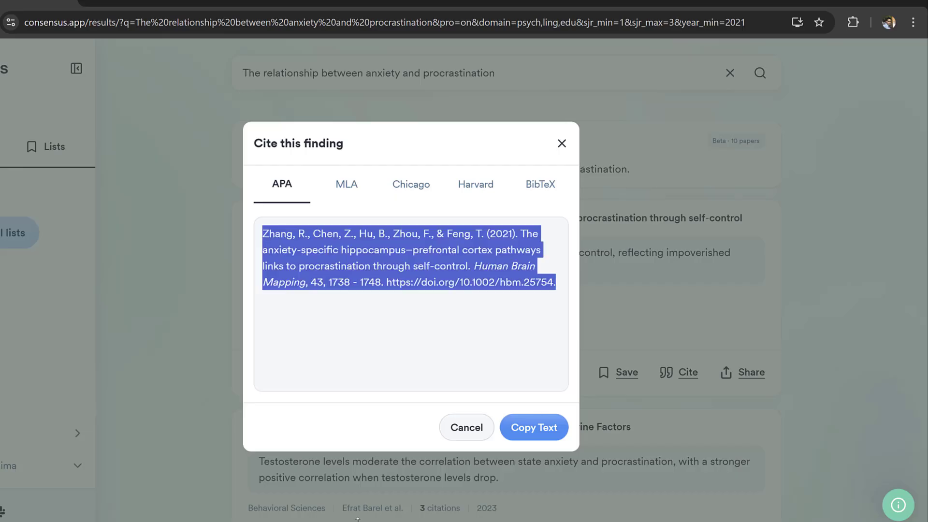
click(561, 143)
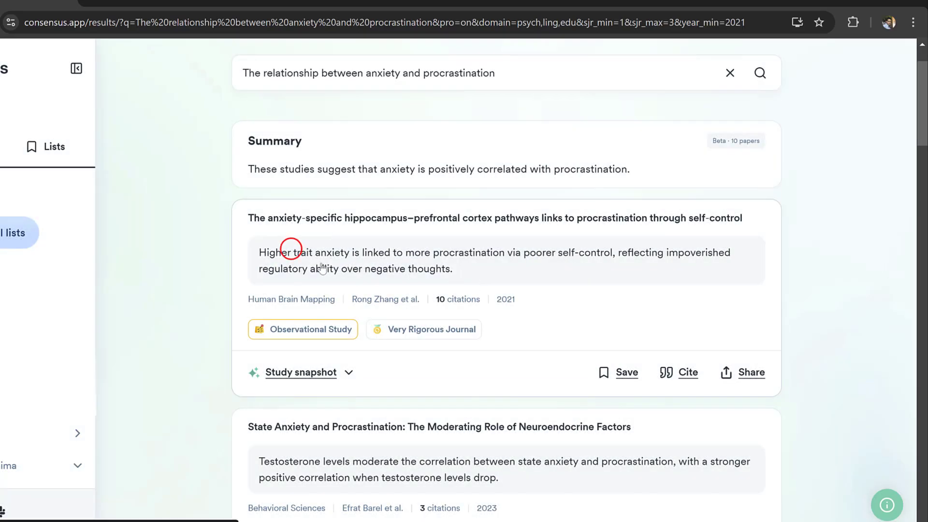
drag(292, 252, 477, 257)
key(alt+Tab)
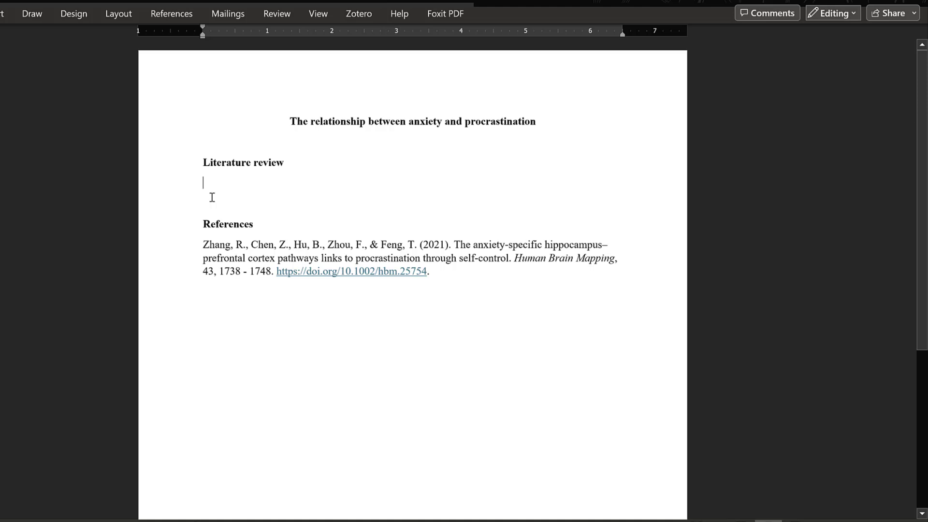
Type 'Recent studies have linked procrastination with some specific types of anxiety. For instance,' in non-bold text.
text(Recent stu)
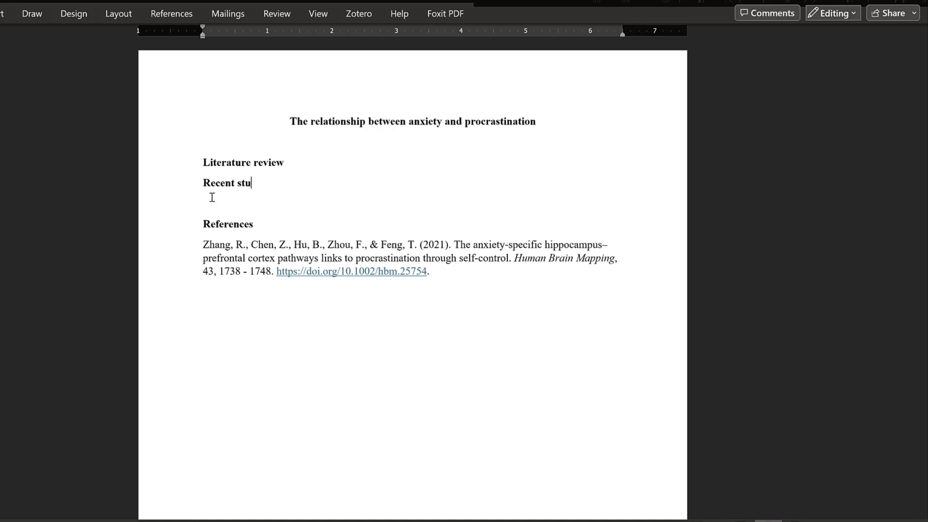
text(dy)
text(es)
drag(273, 185, 206, 183)
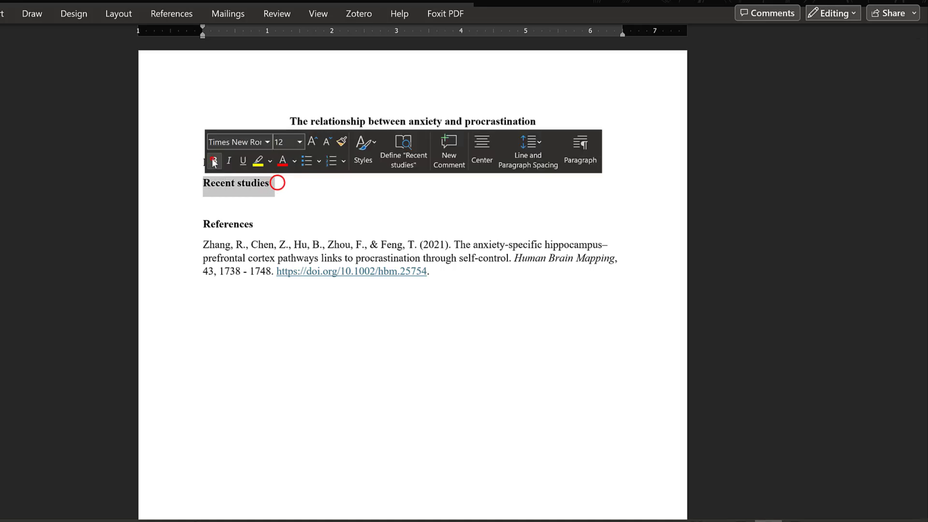
key(ctrl+b)
click(275, 182)
text(have )
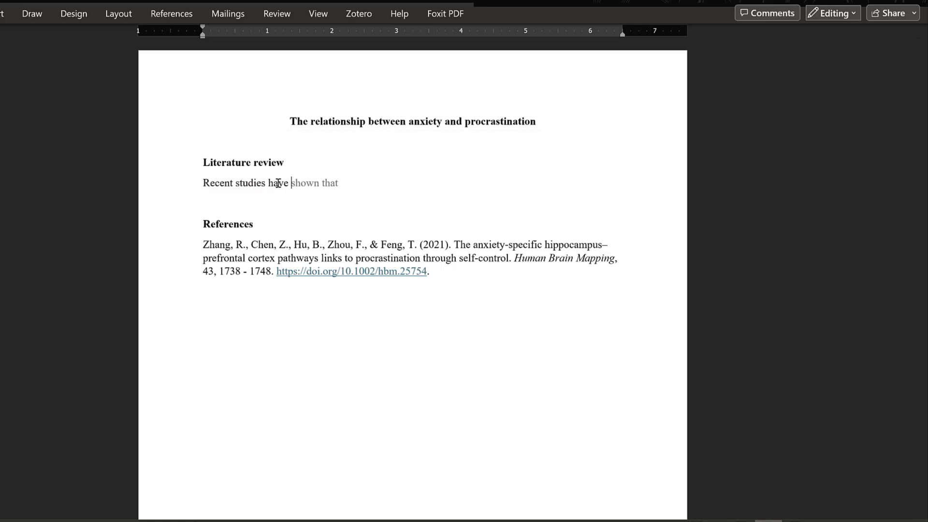
text(linked procrastination)
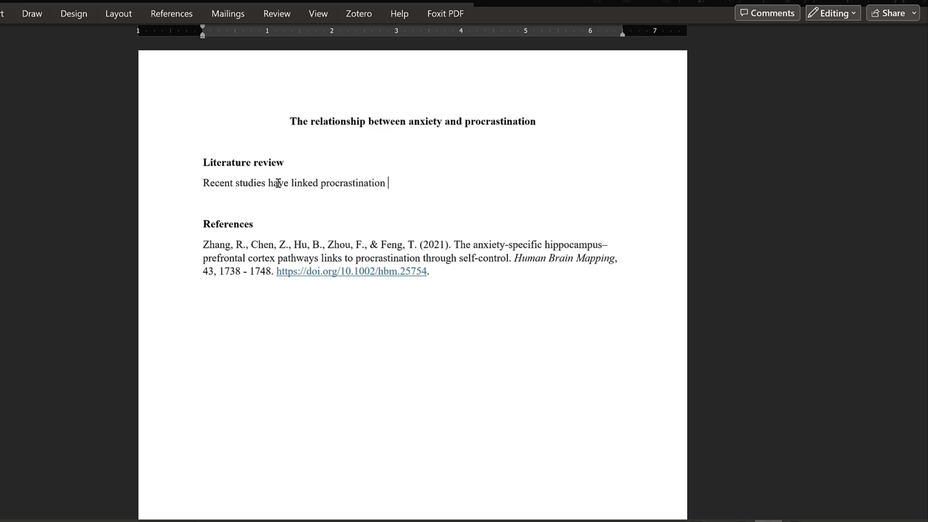
text( with some specific)
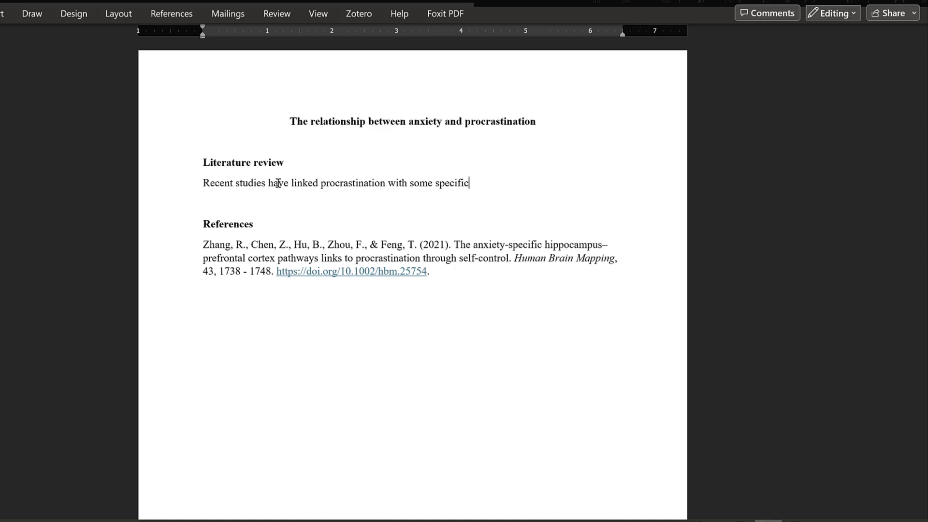
text( types of anxiety. For instance,)
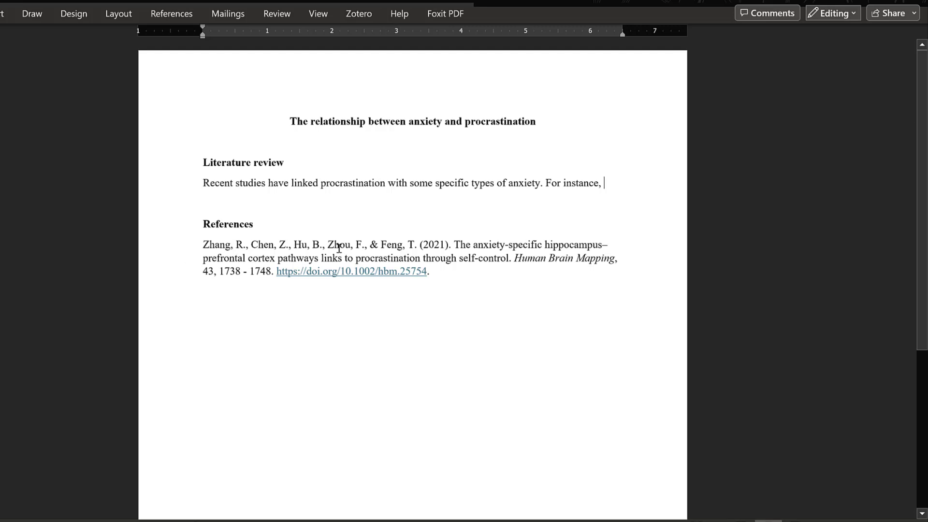
Insert the first author's surname as plain text and finish 'et al (2021) linked trait anxiety to procrastination.'.
double_click(217, 247)
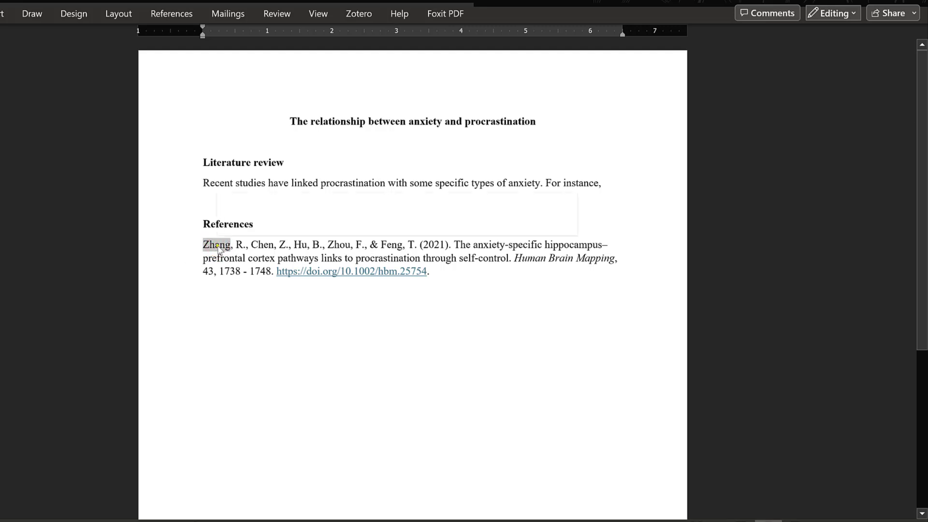
right_click(217, 248)
click(254, 298)
click(611, 185)
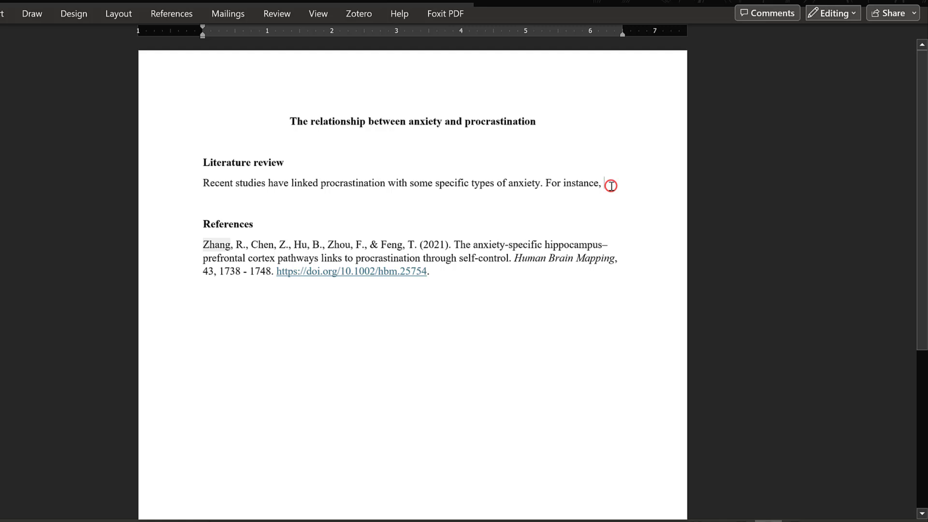
right_click(621, 198)
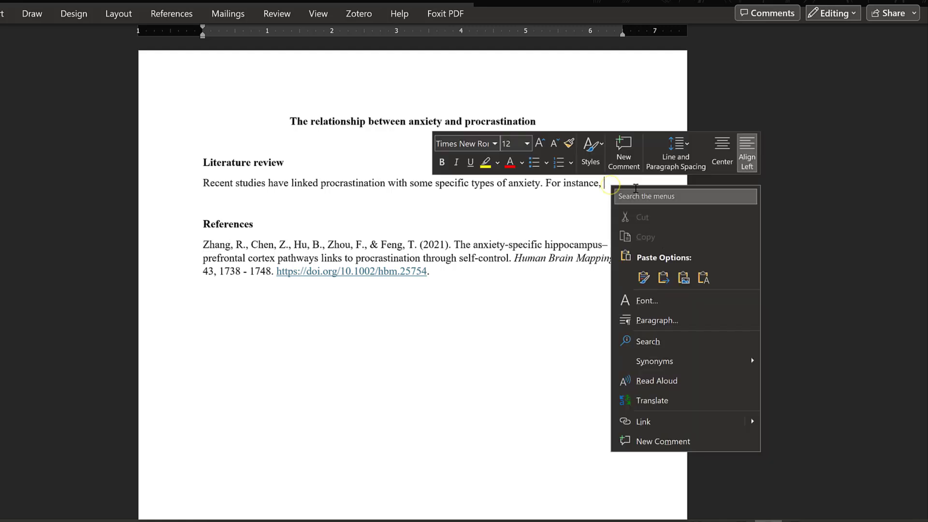
click(702, 277)
text(et)
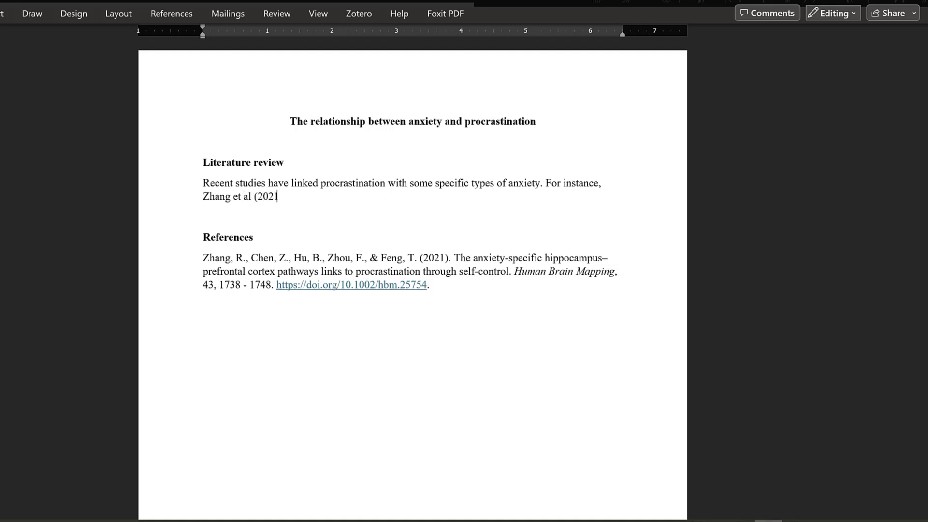
text(al (2021) linked trait anxiety to procr)
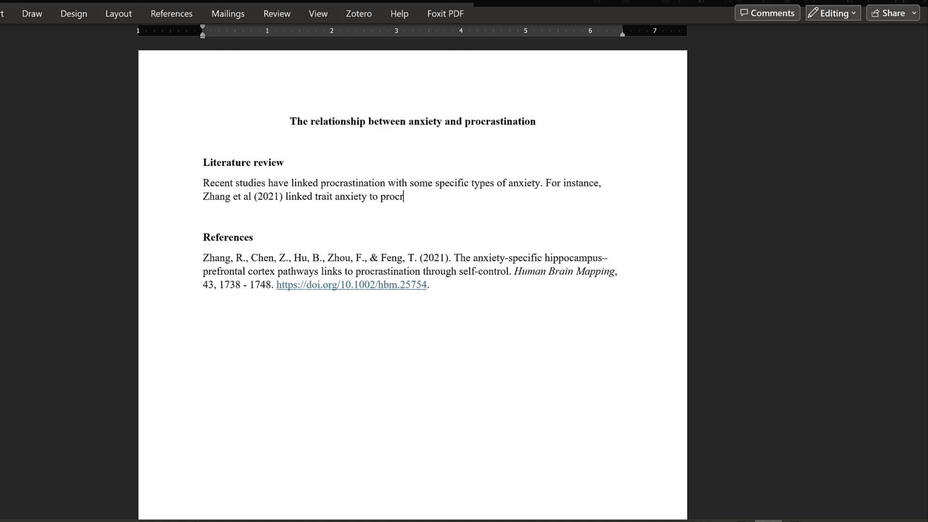
text(a)
key(Tab)
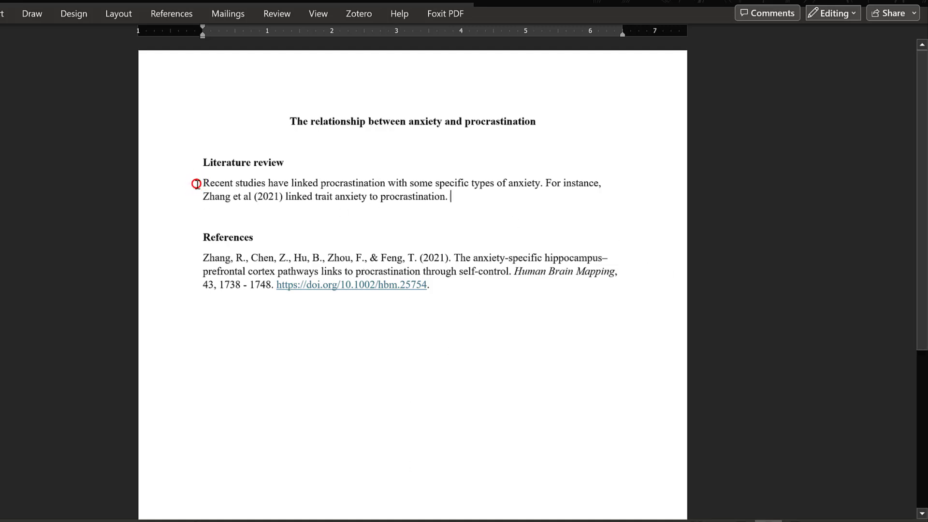
Select the finished literature review paragraph and scroll through it to check it.
drag(193, 182, 524, 201)
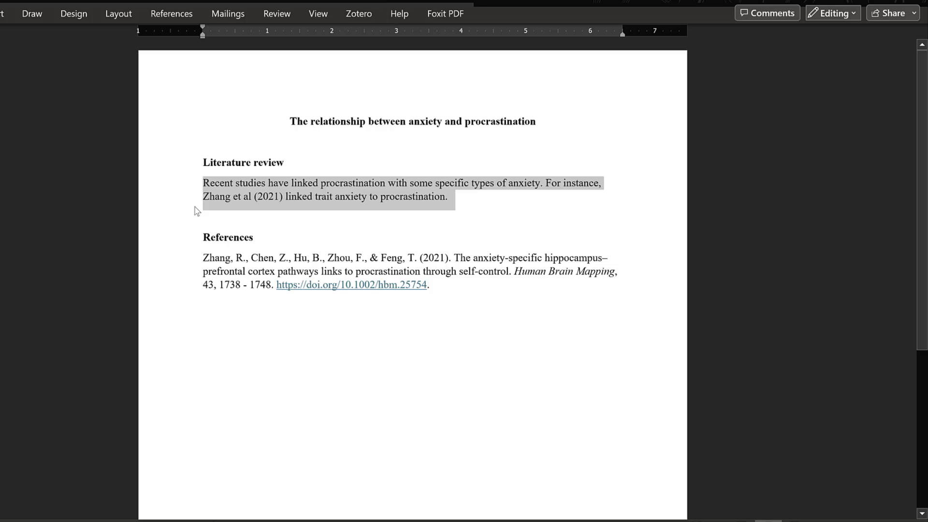
scroll(353, 150, down, 3)
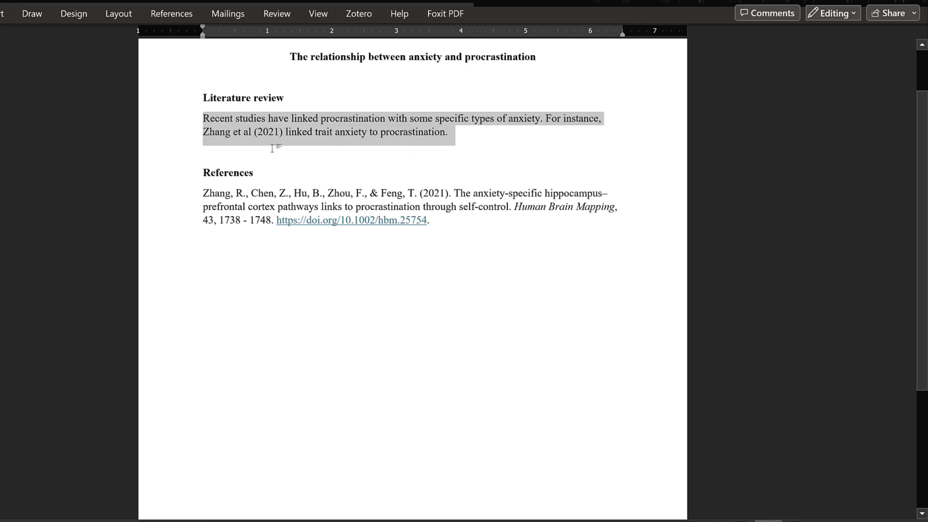
scroll(310, 147, up, 2)
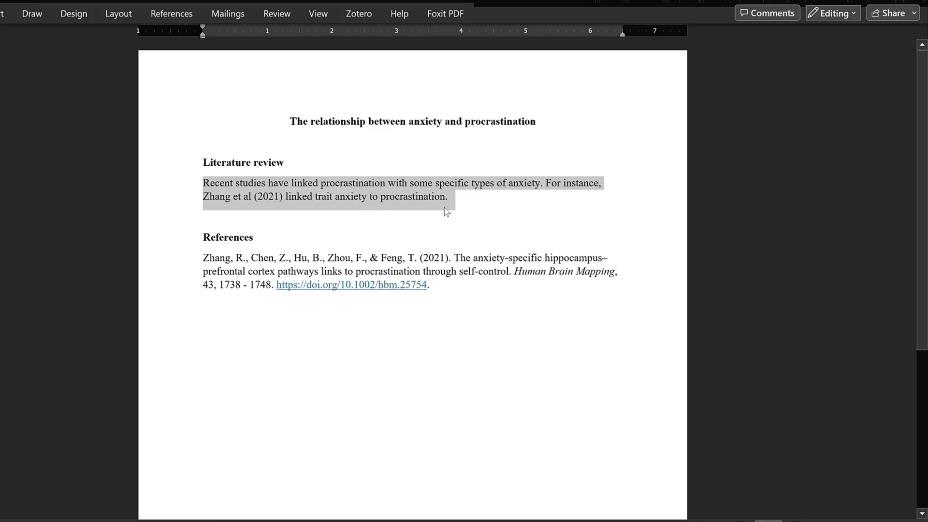
Switch back to Consensus and scroll the results to the 2021 exam-preparation anxiety and hope study.
key(alt+Tab)
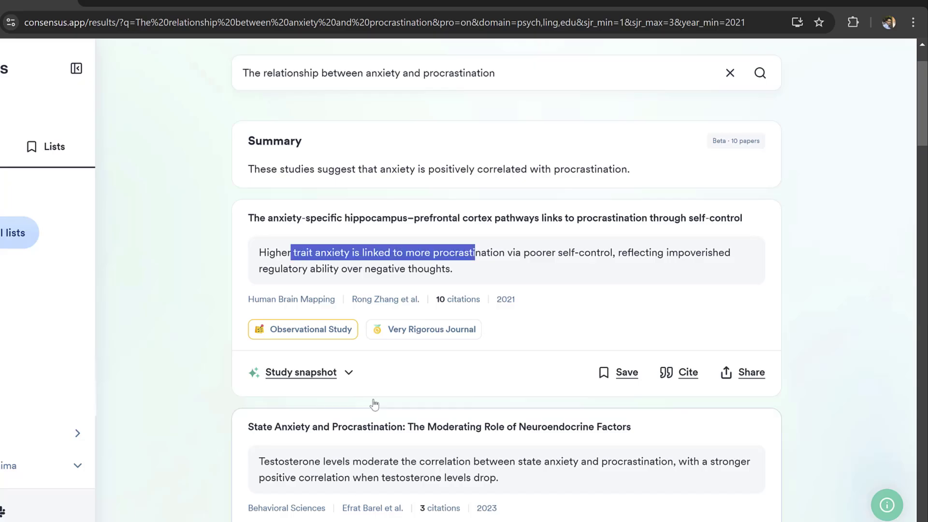
scroll(343, 271, down, 4)
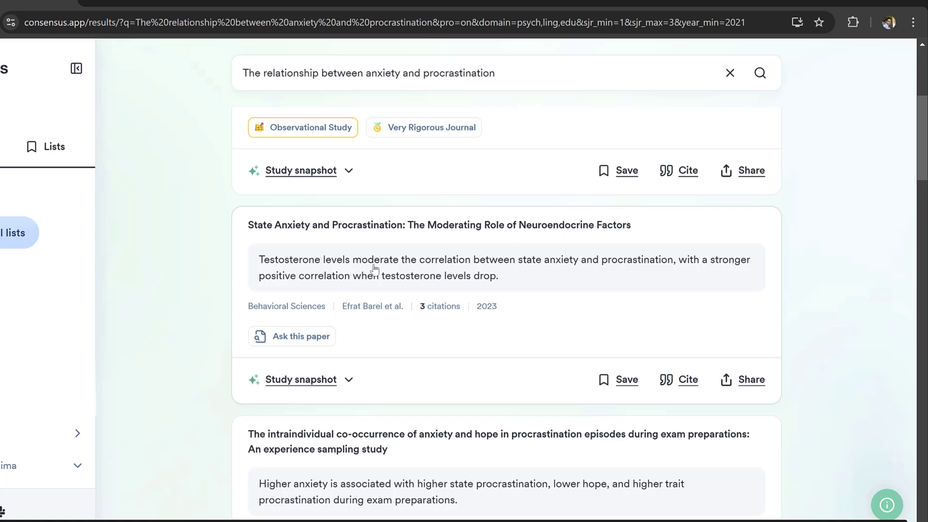
scroll(371, 269, down, 1)
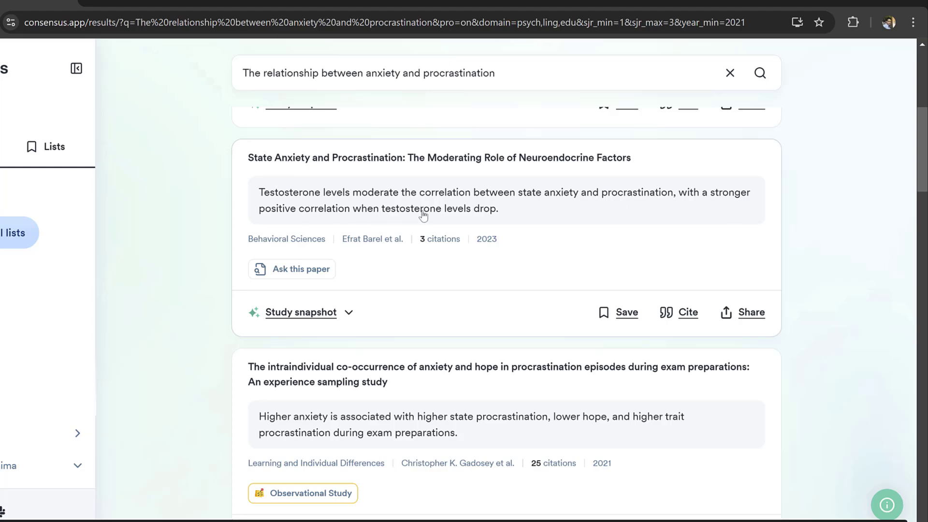
scroll(416, 217, down, 5)
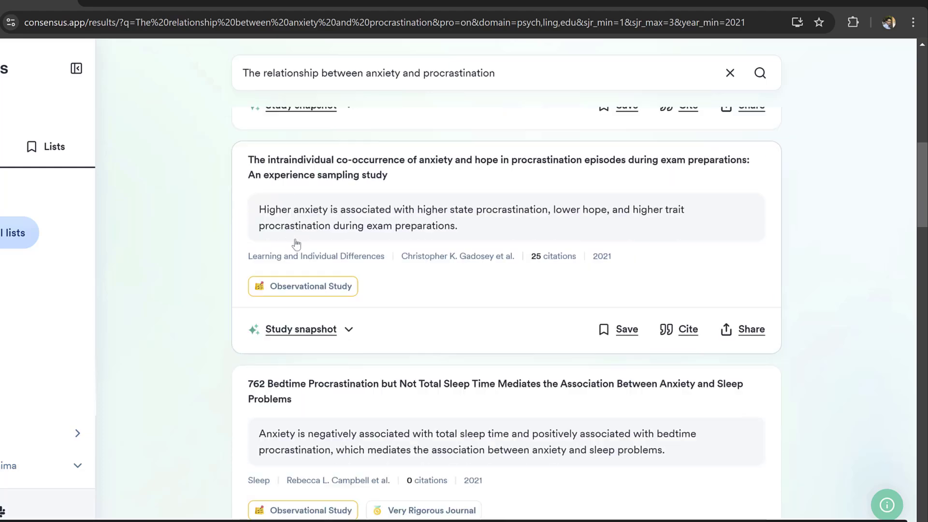
scroll(435, 208, up, 1)
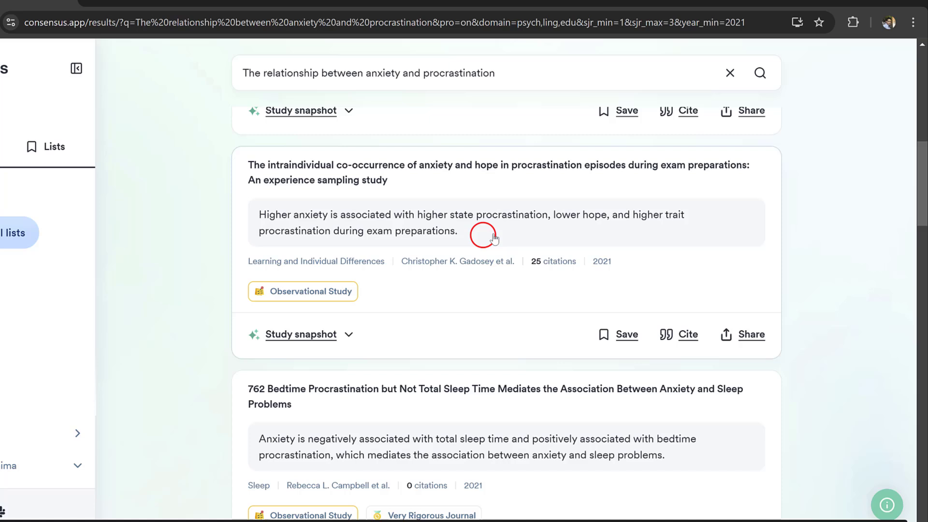
Highlight the 'Higher anxiety is associated with…' summary sentence under the exam-preparation paper.
drag(482, 234, 252, 218)
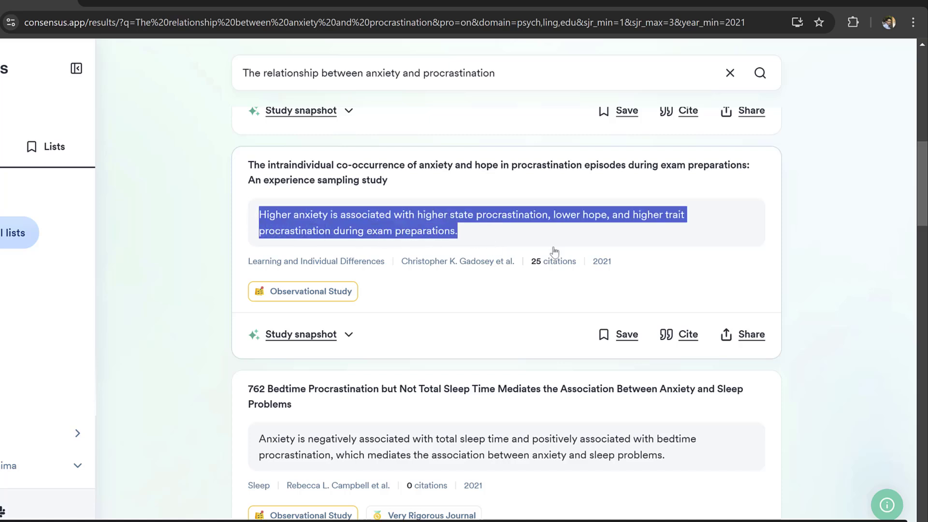
scroll(400, 255, up, 2)
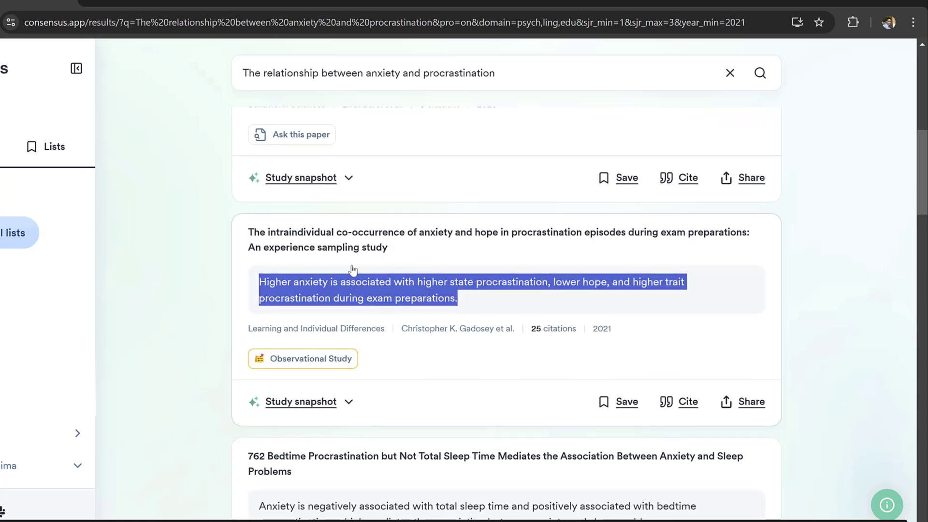
scroll(329, 231, up, 2)
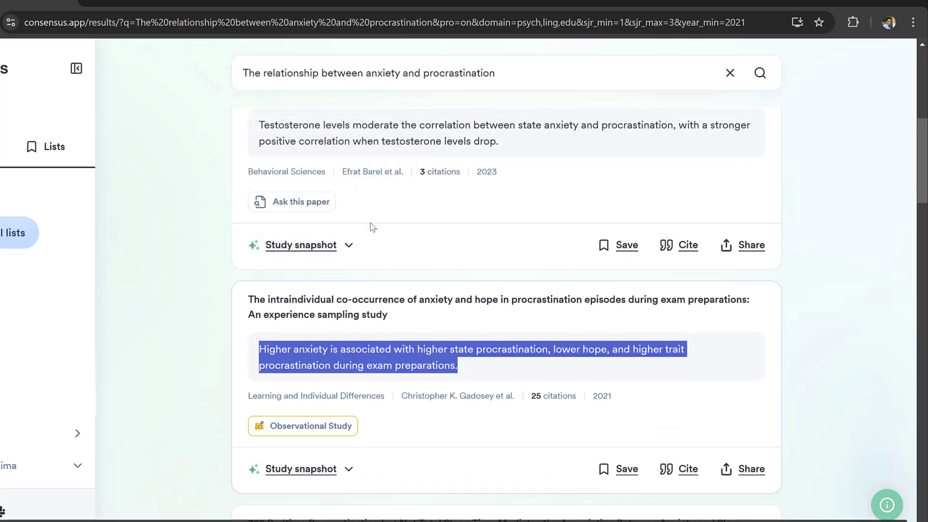
scroll(415, 290, down, 4)
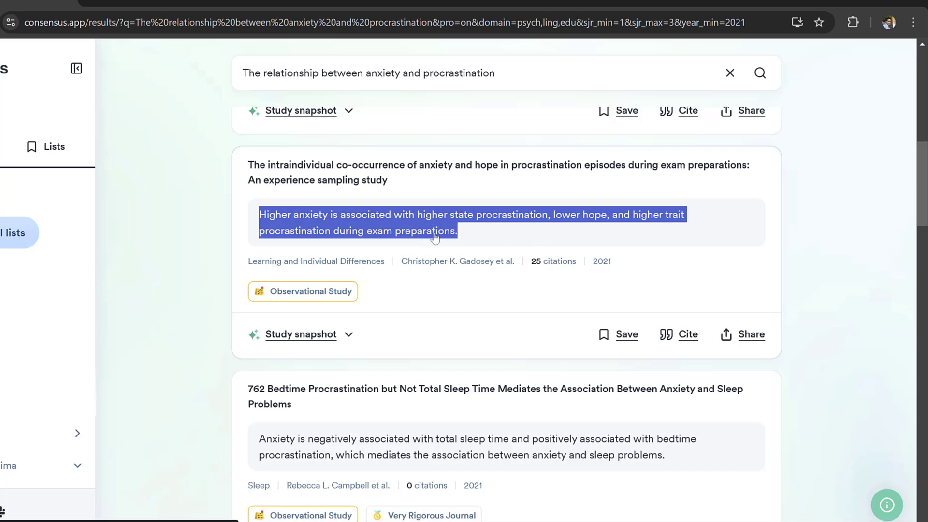
scroll(436, 242, down, 1)
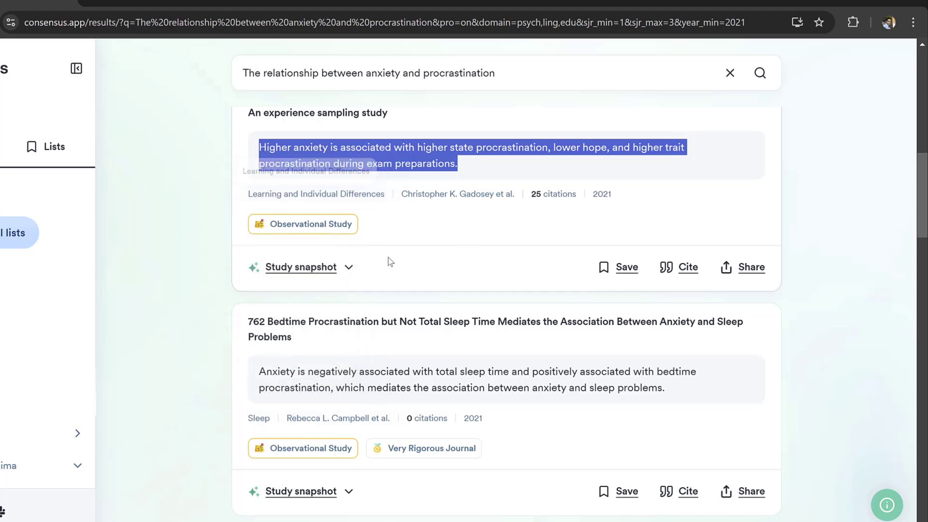
Expand the exam-preparation study's snapshot (93 college students, 10 days) and copy its page link.
click(348, 267)
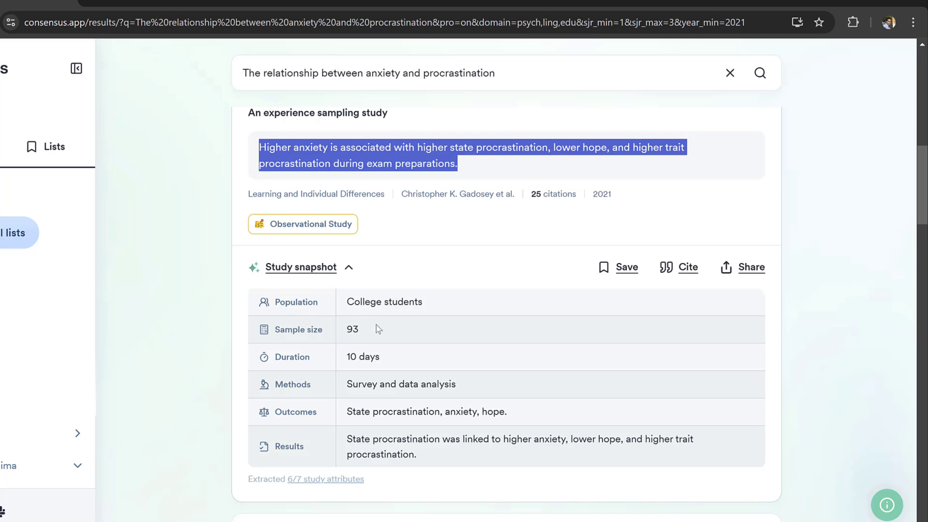
click(362, 328)
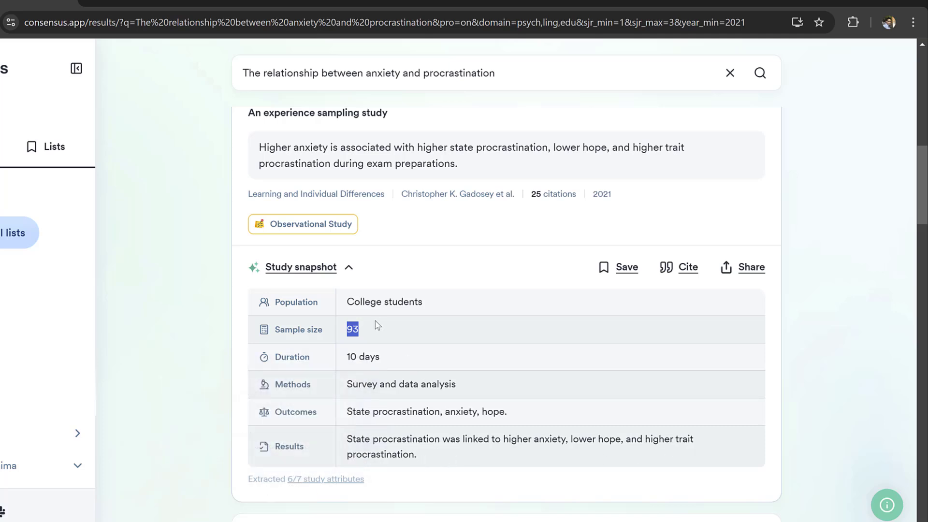
mouse_move(315, 481)
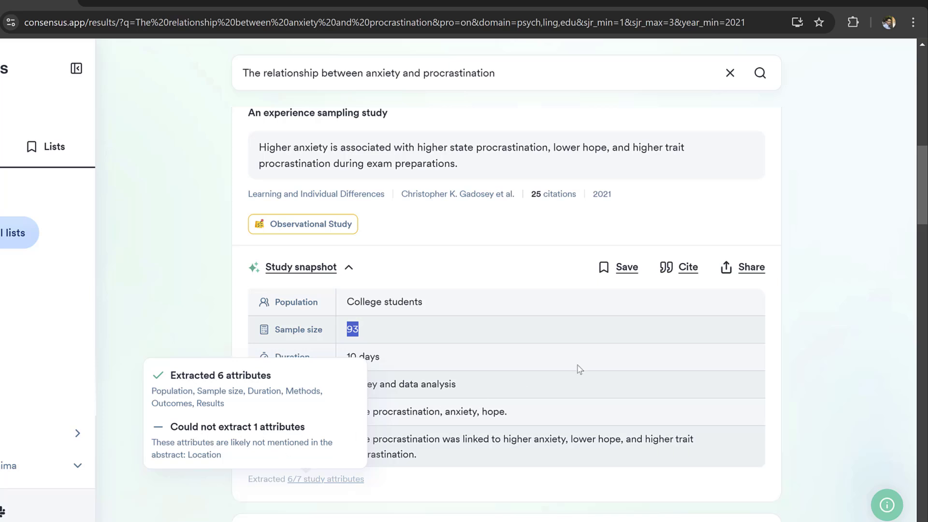
click(745, 272)
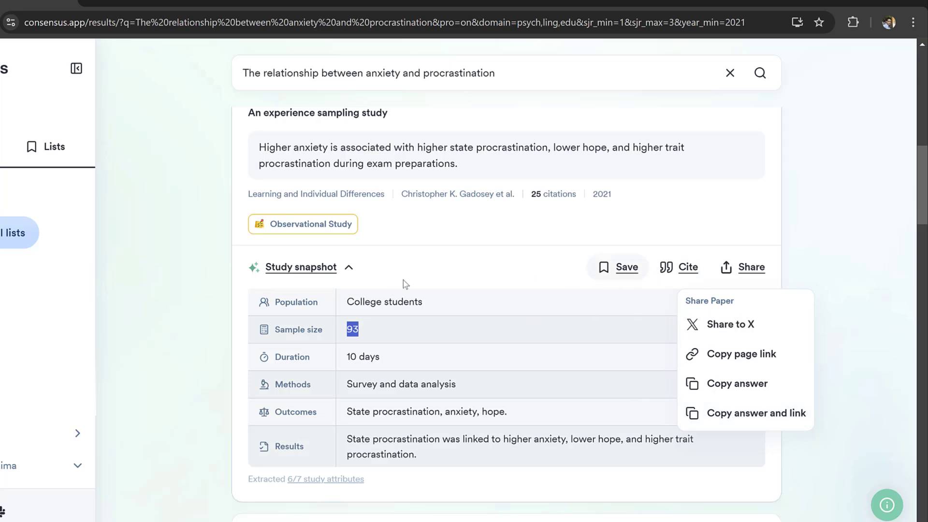
scroll(344, 371, down, 5)
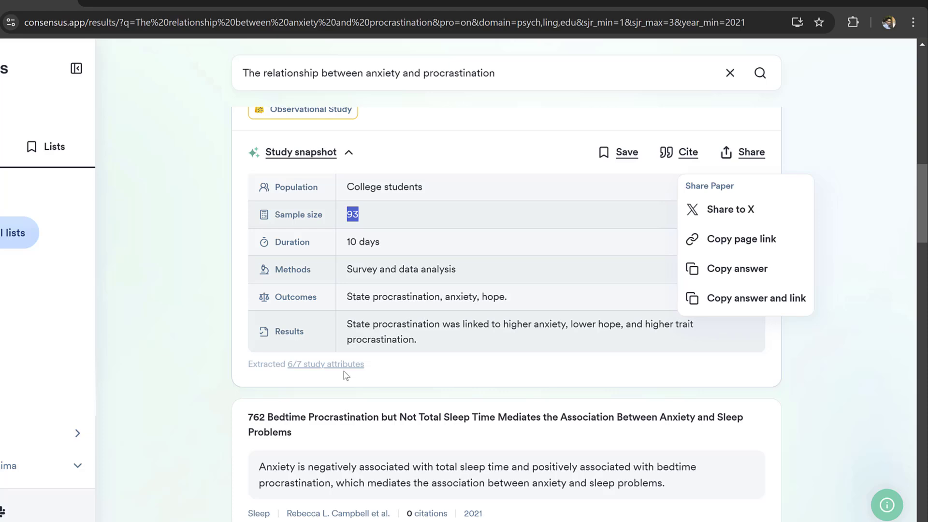
scroll(305, 287, down, 1)
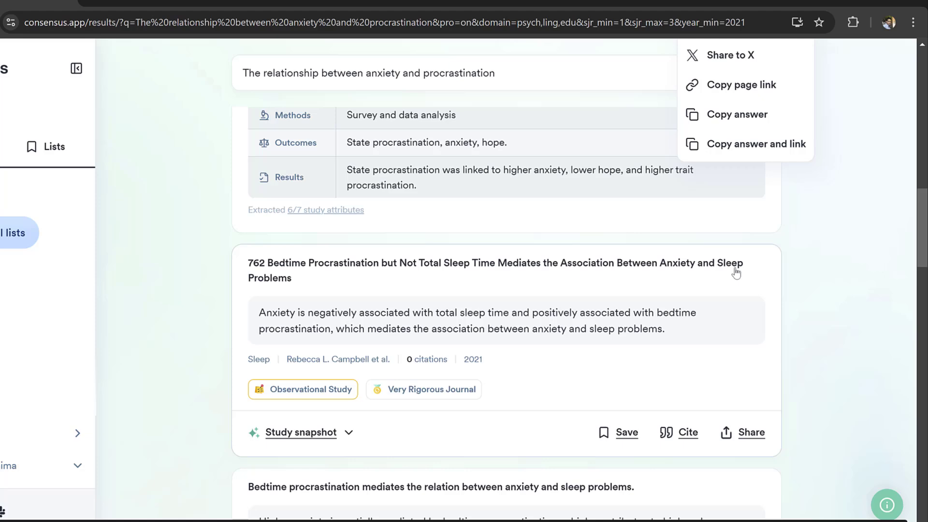
Scroll down to the 2021 smartphone addiction and bedtime procrastination paper near the list's end.
scroll(435, 299, down, 1)
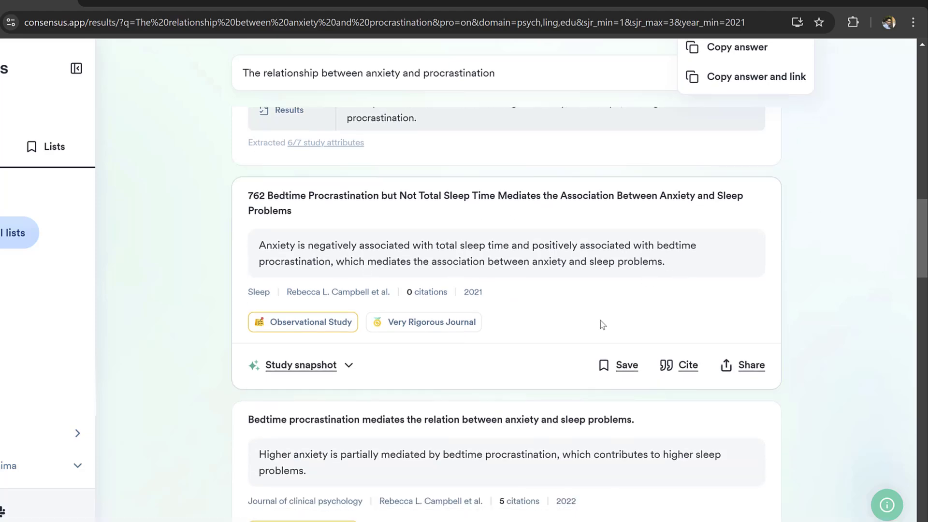
scroll(396, 289, down, 2)
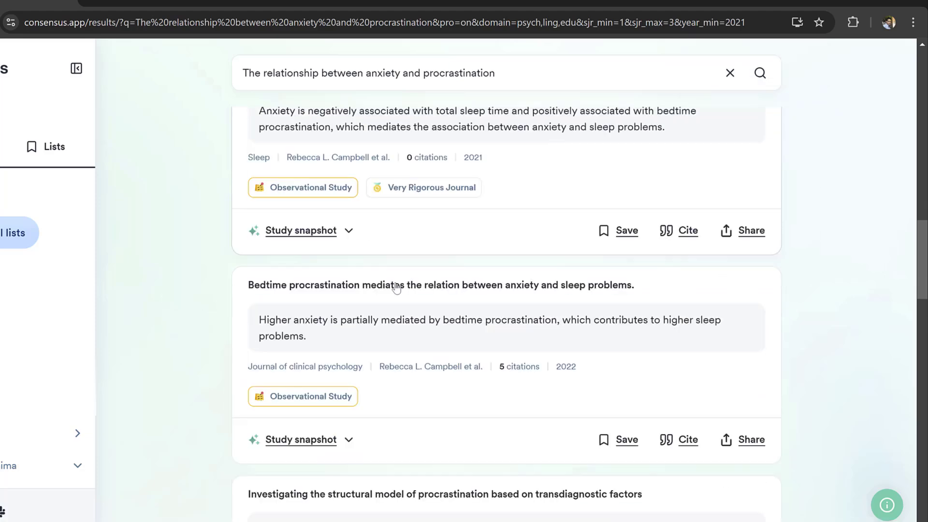
scroll(355, 295, down, 1)
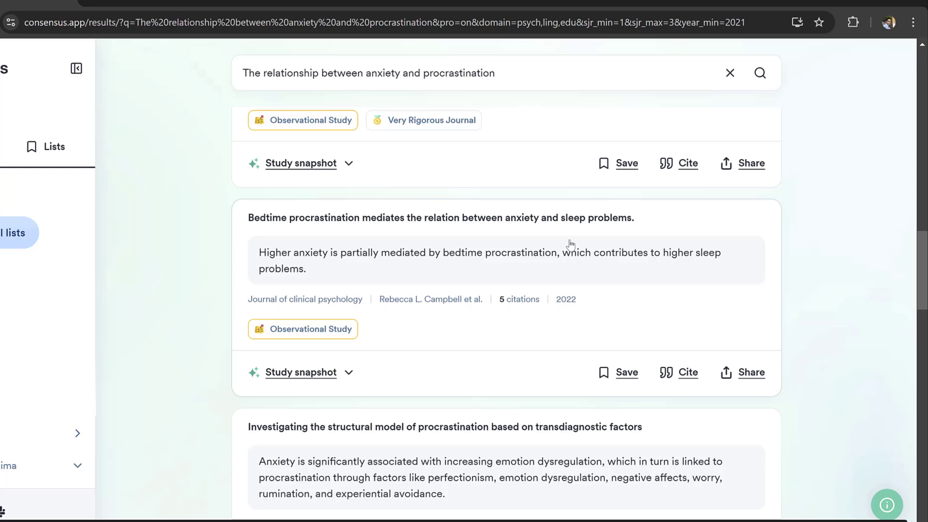
scroll(459, 263, down, 4)
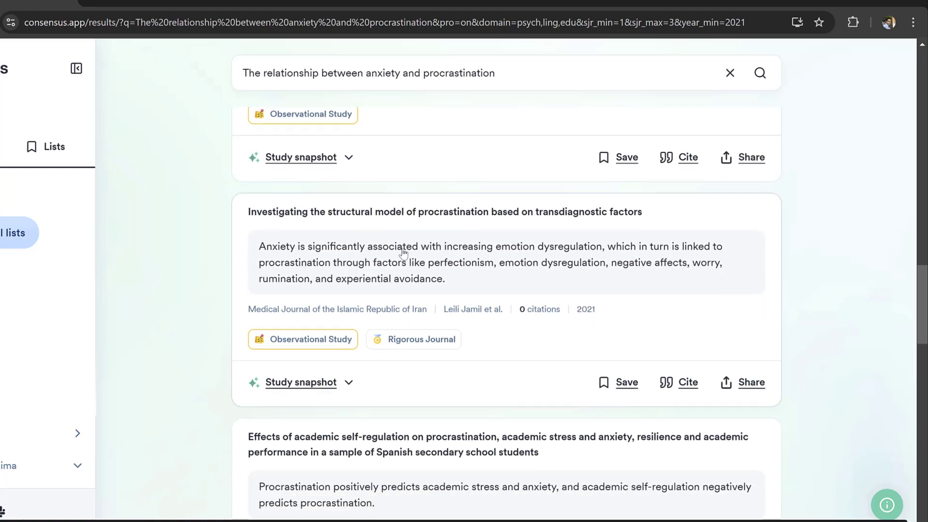
scroll(404, 252, down, 4)
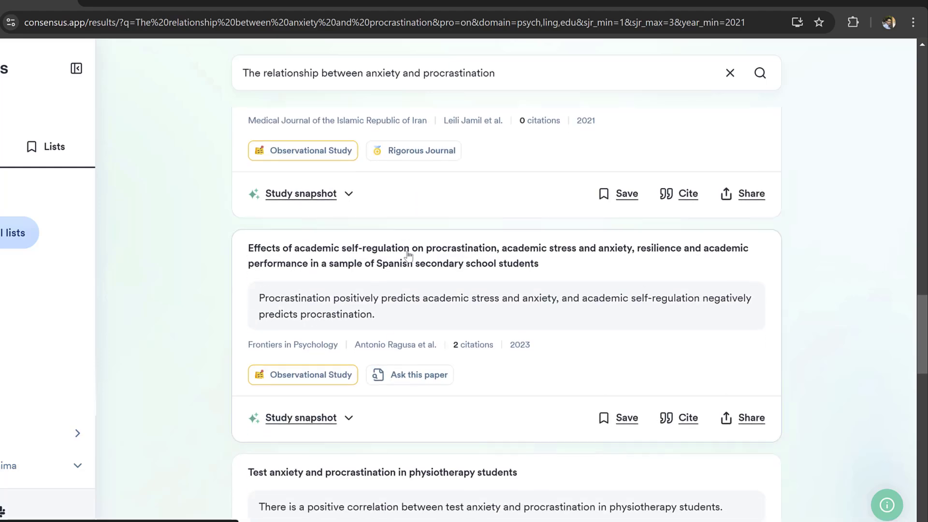
scroll(407, 251, up, 15)
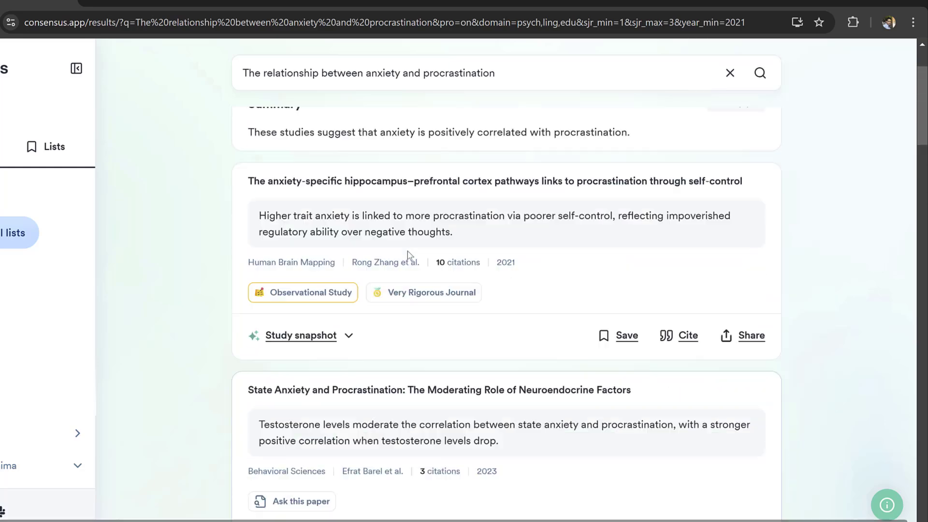
scroll(407, 254, up, 2)
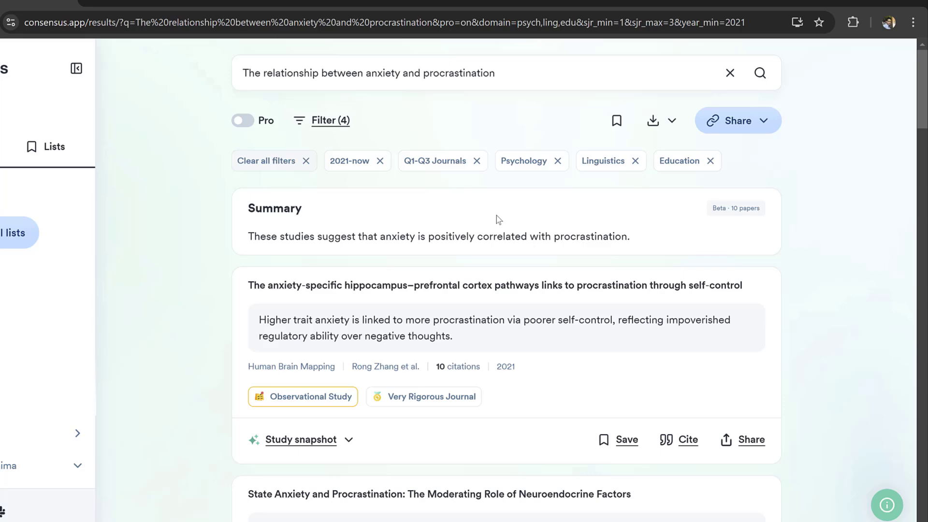
scroll(453, 215, down, 10)
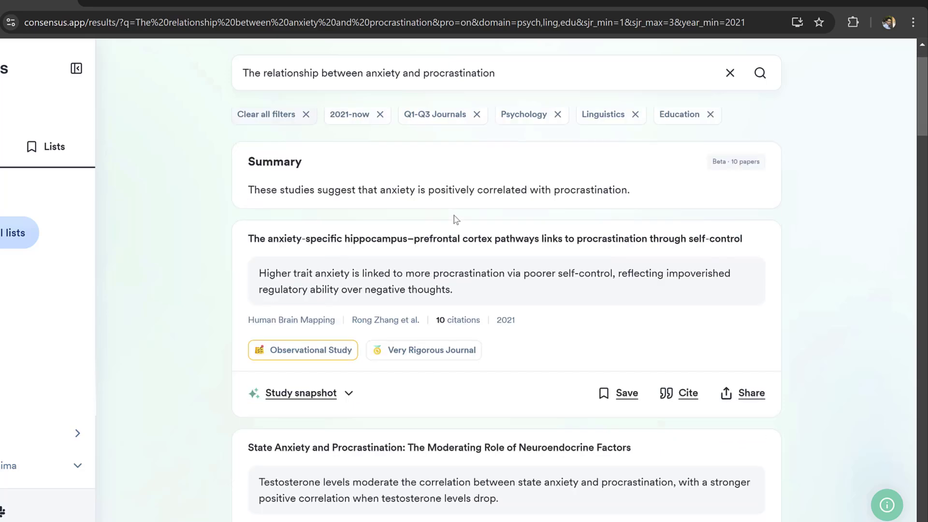
scroll(453, 216, down, 18)
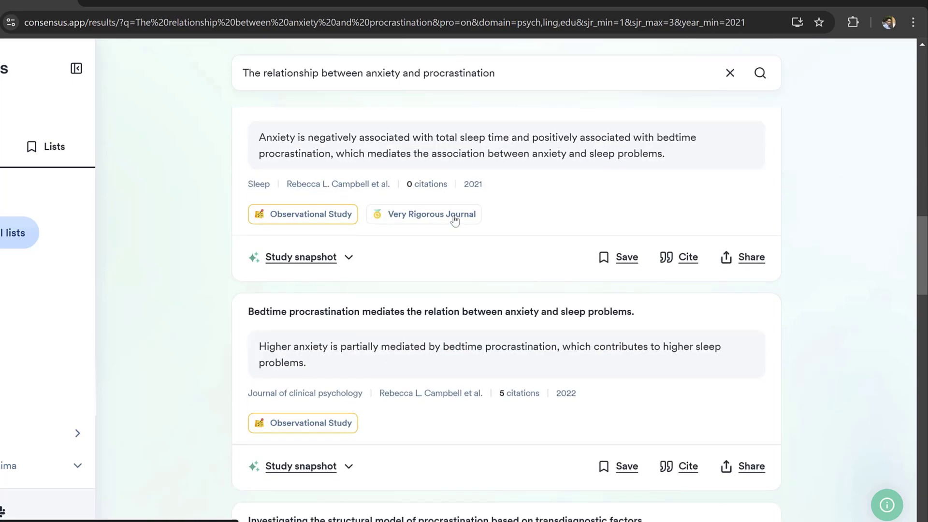
scroll(455, 220, down, 18)
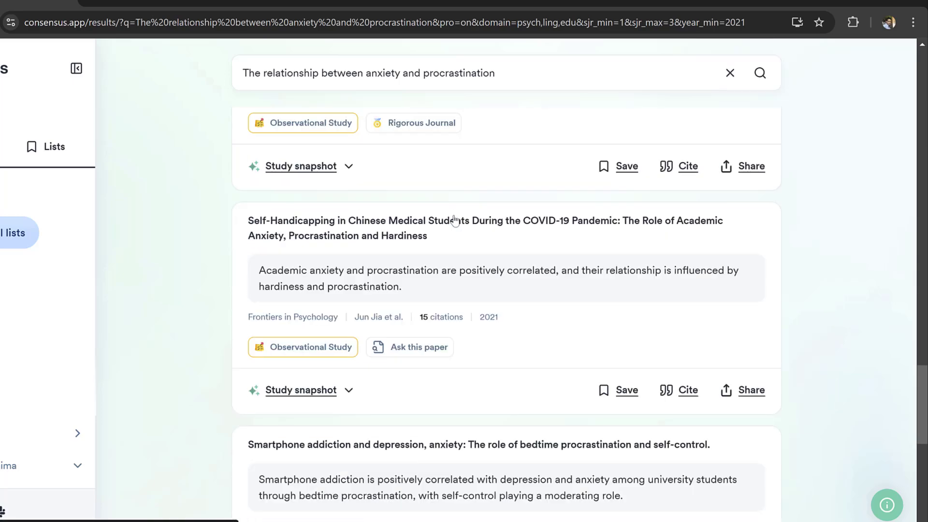
scroll(454, 221, down, 1)
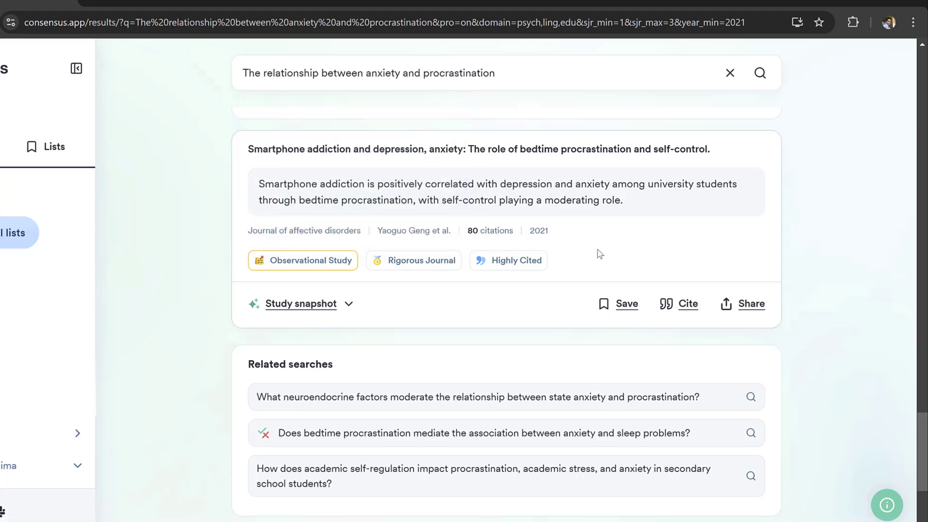
Expand the smartphone addiction paper's study snapshot.
click(348, 303)
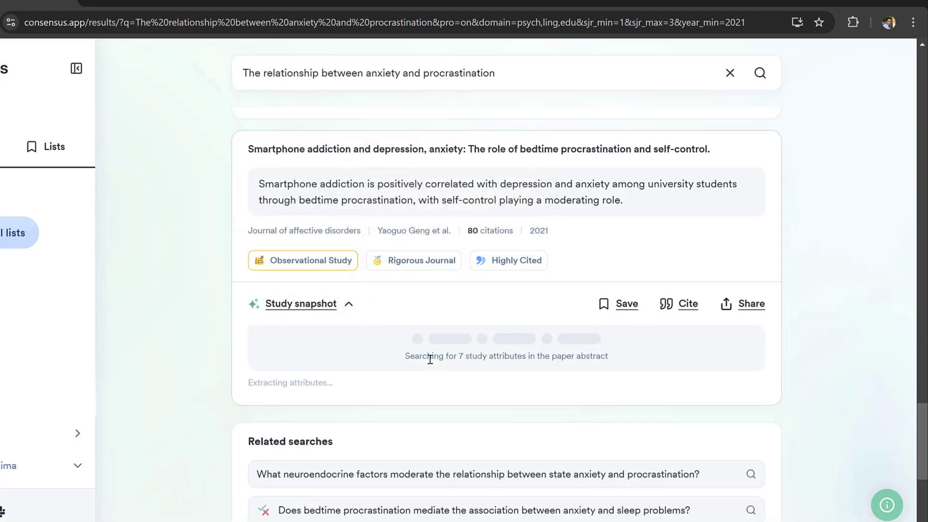
mouse_move(288, 306)
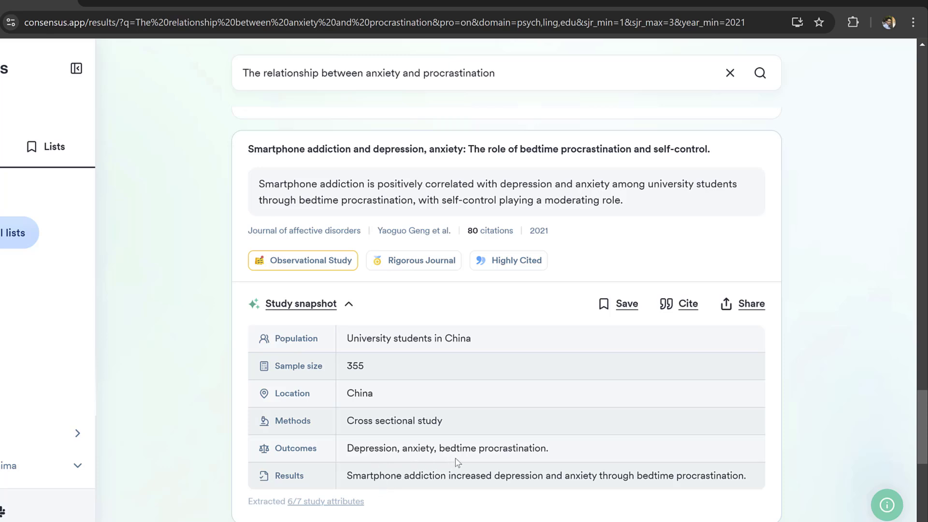
scroll(536, 459, down, 2)
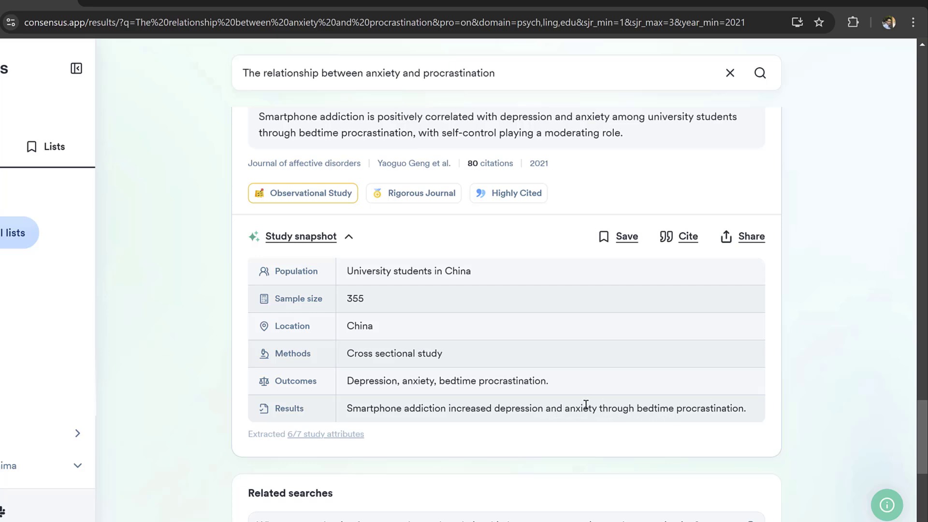
scroll(565, 399, down, 2)
scroll(637, 271, up, 2)
View the smartphone paper's APA citation, then close the citation window.
click(689, 237)
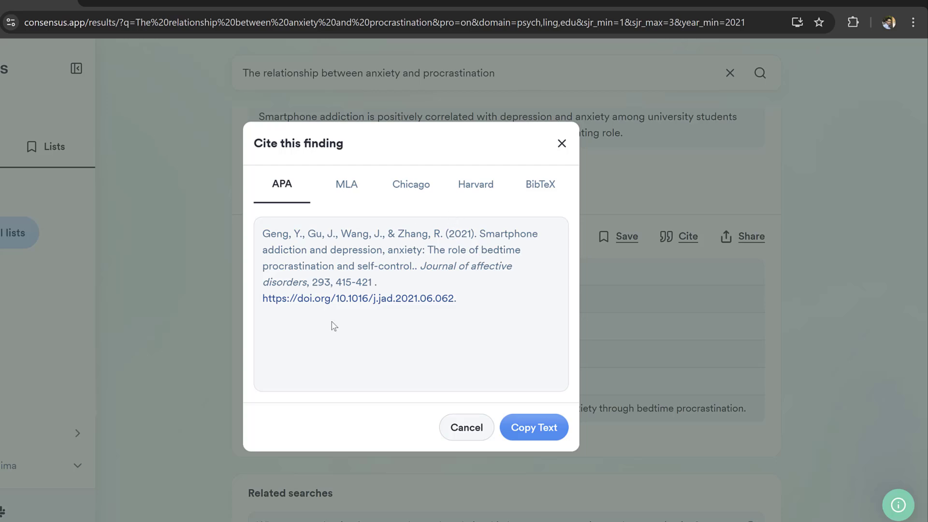
click(562, 142)
scroll(634, 215, down, 6)
scroll(667, 217, up, 20)
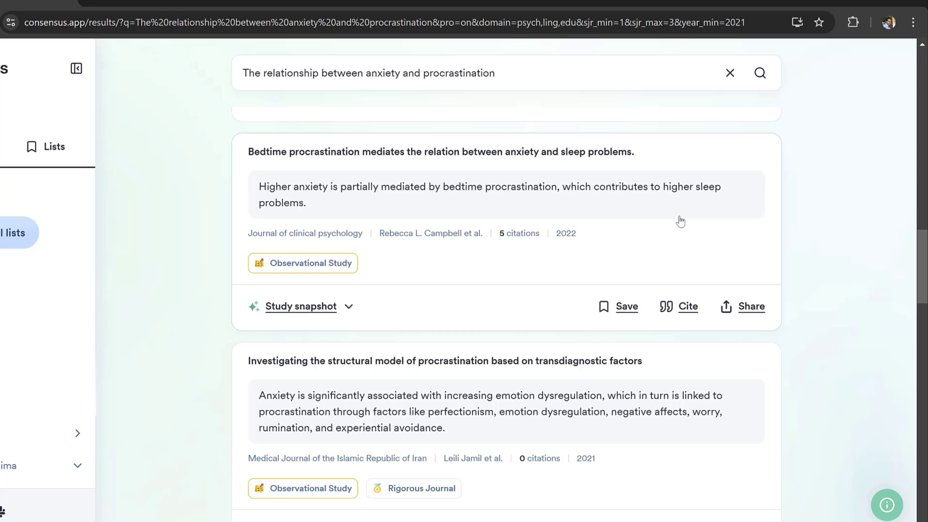
Export the filtered results as a .RIS file and dismiss the Save to a list dialog.
scroll(696, 225, up, 5)
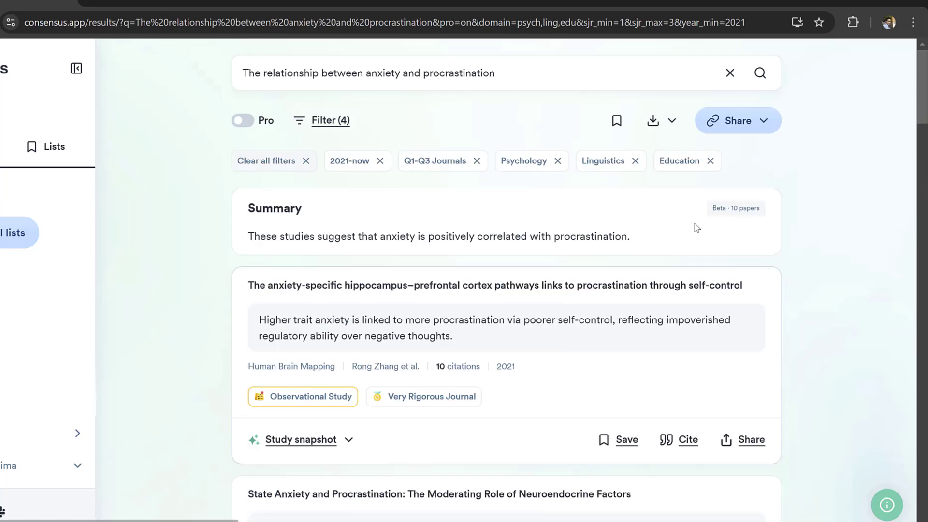
click(652, 121)
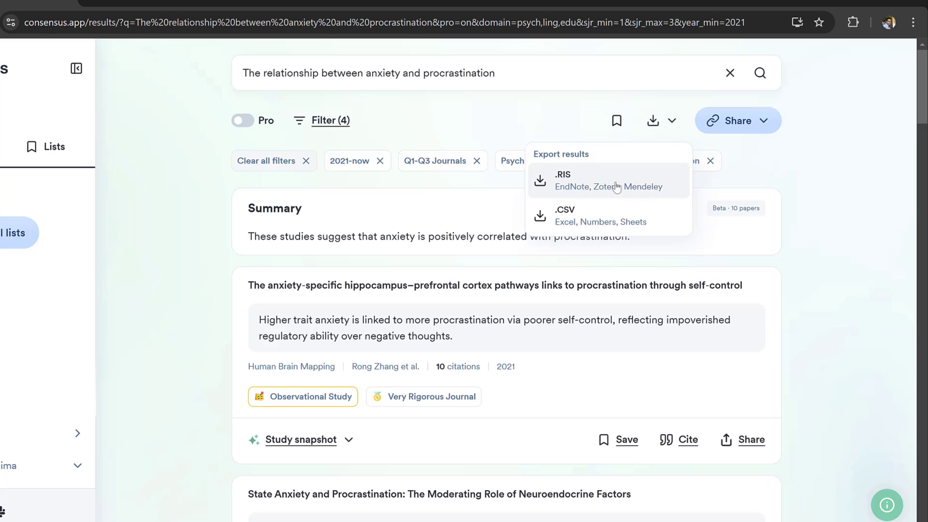
click(584, 187)
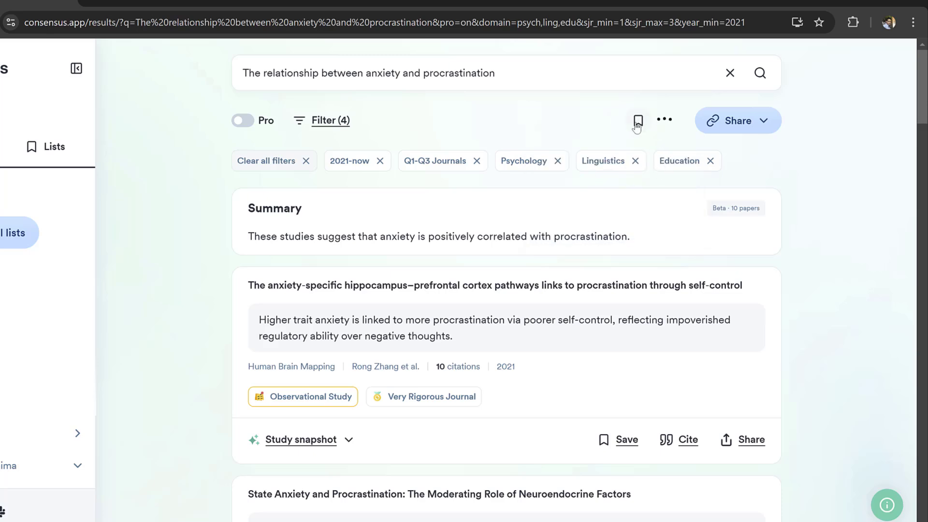
click(619, 124)
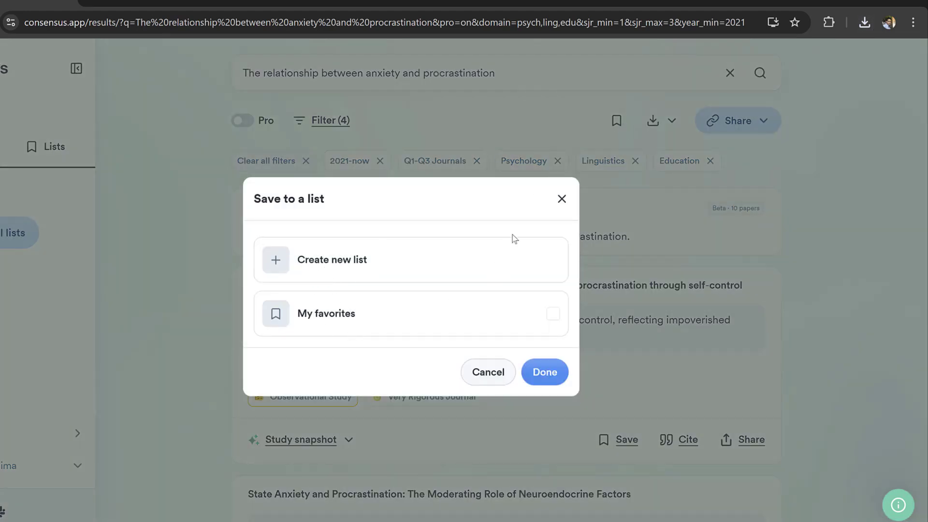
click(561, 199)
Turn on Pro analysis and highlight the Introduction heading with its full paragraph.
click(245, 120)
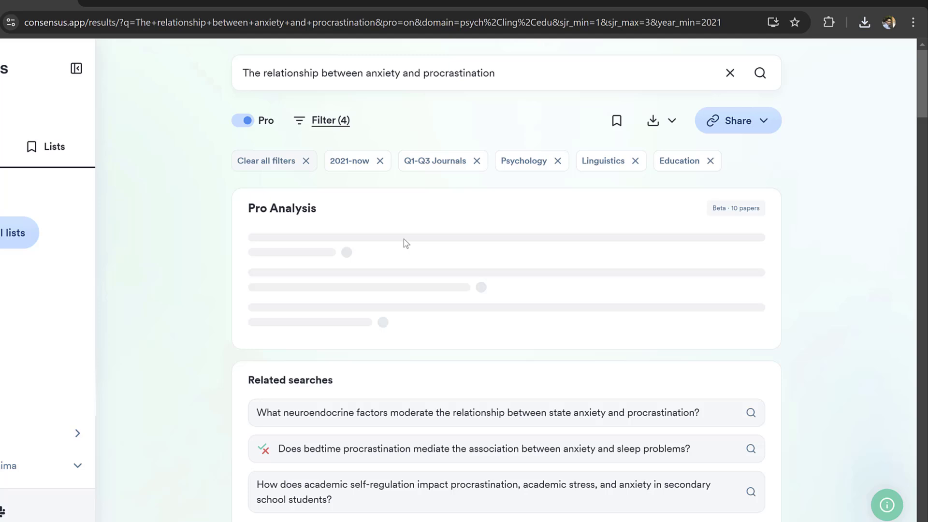
mouse_move(761, 208)
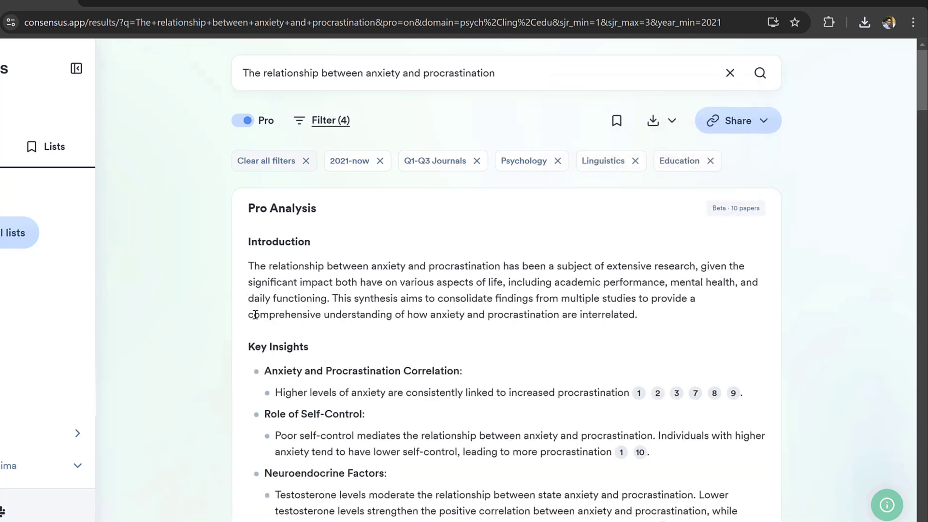
click(247, 239)
mouse_move(265, 251)
mouse_down()
mouse_move(356, 266)
mouse_move(487, 265)
mouse_move(611, 292)
mouse_move(621, 328)
mouse_move(626, 302)
mouse_move(665, 283)
mouse_move(731, 285)
mouse_move(299, 314)
mouse_move(429, 275)
mouse_move(753, 284)
mouse_move(559, 282)
mouse_move(298, 298)
mouse_move(324, 315)
mouse_move(398, 299)
mouse_move(684, 310)
mouse_up()
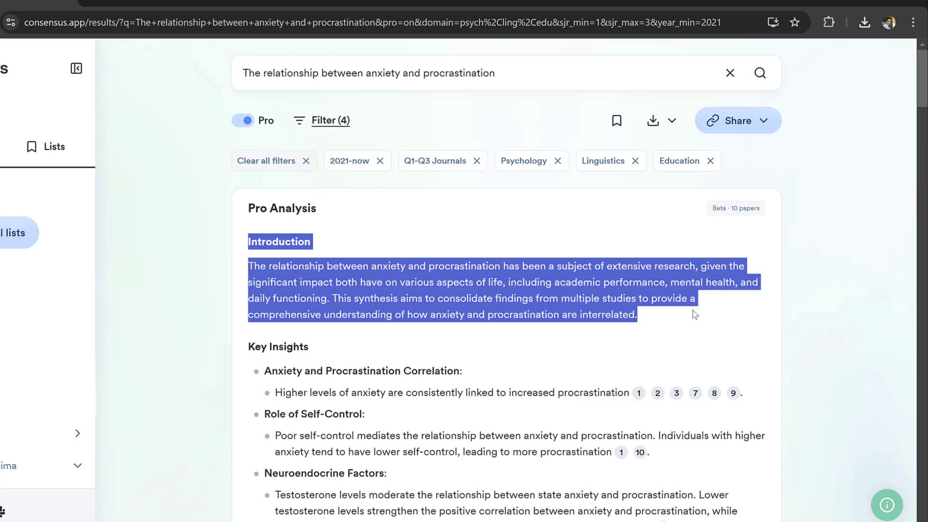
scroll(331, 362, down, 2)
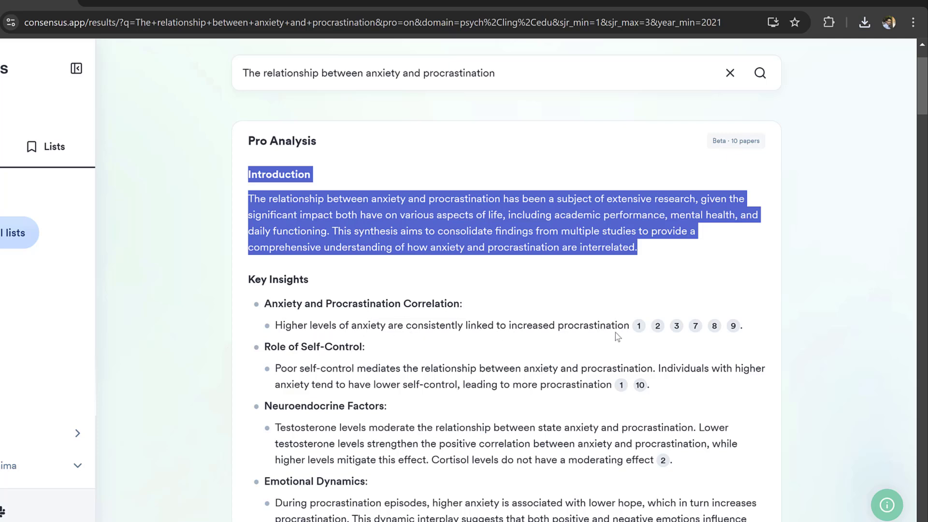
mouse_move(638, 330)
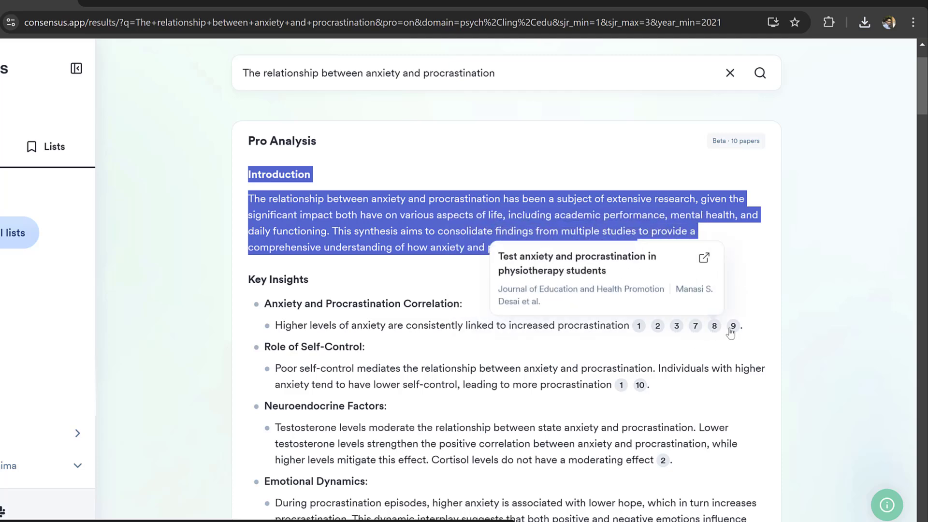
mouse_move(733, 328)
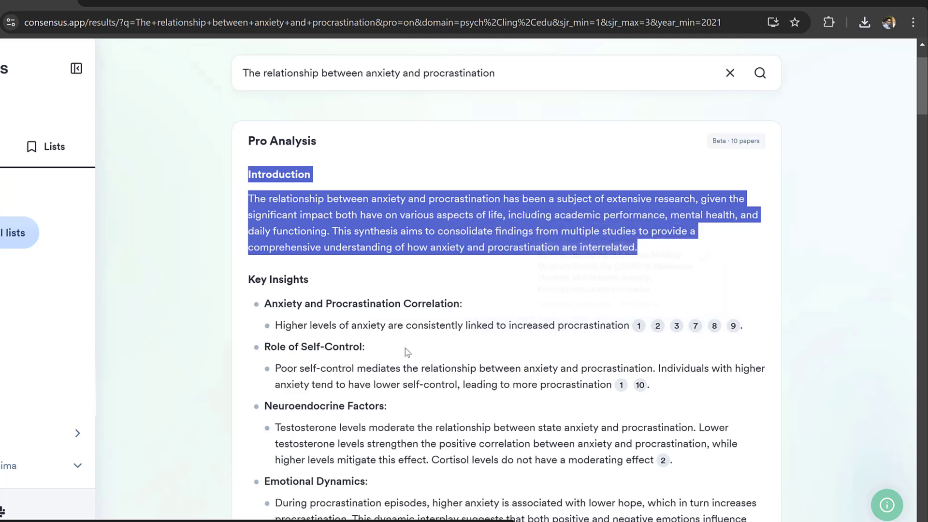
scroll(331, 358, down, 1)
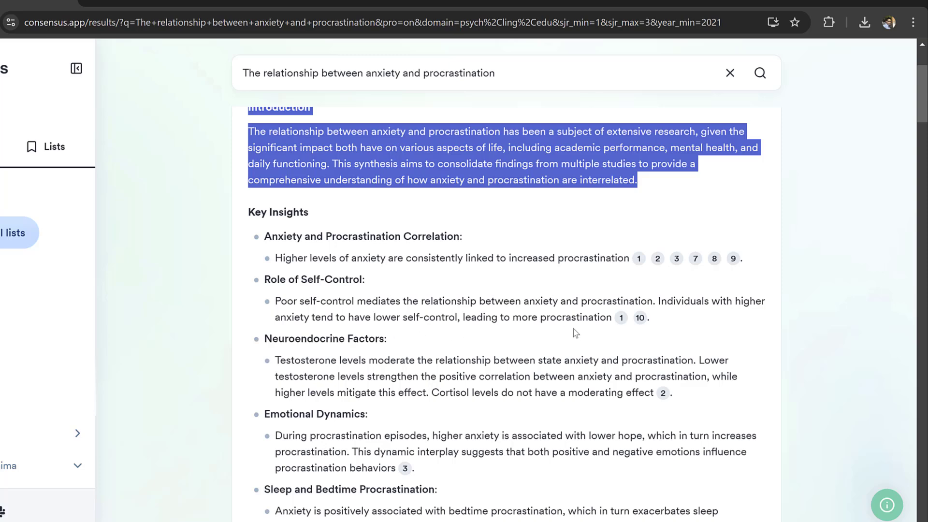
scroll(437, 340, down, 2)
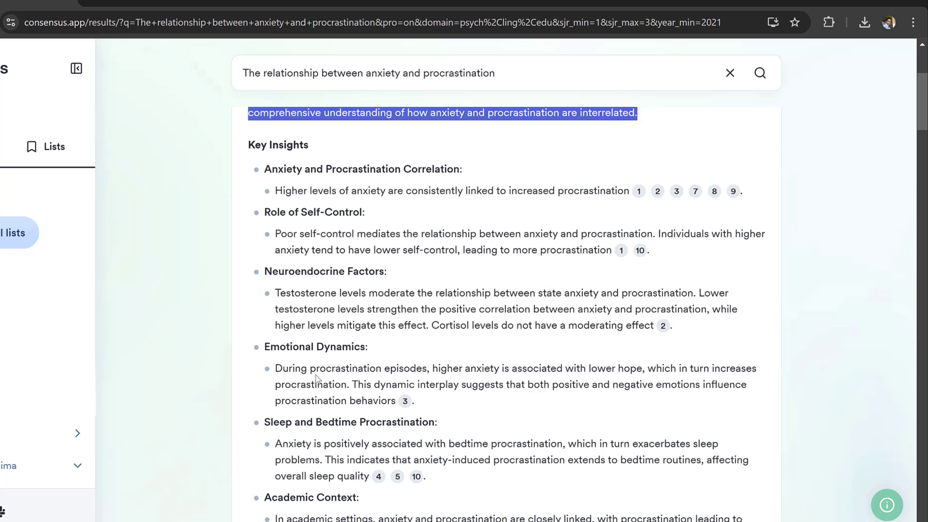
scroll(317, 379, down, 1)
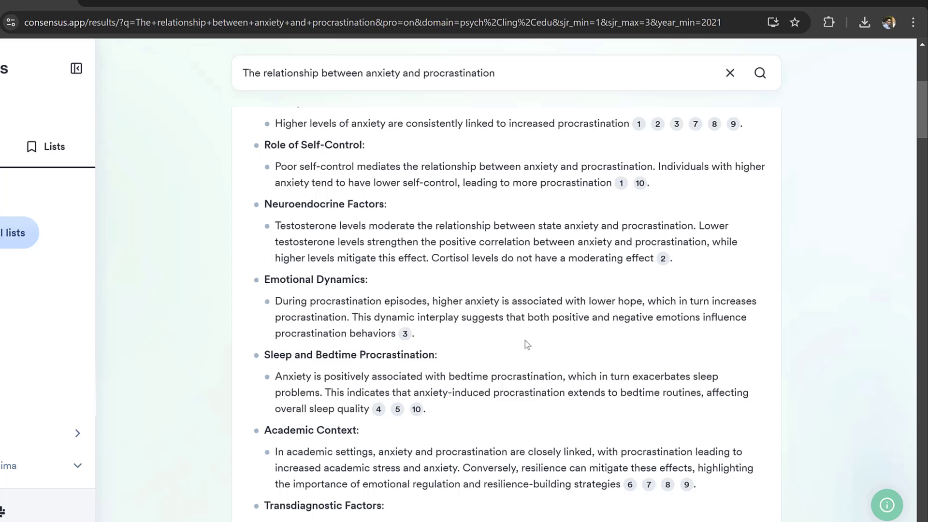
scroll(286, 366, down, 2)
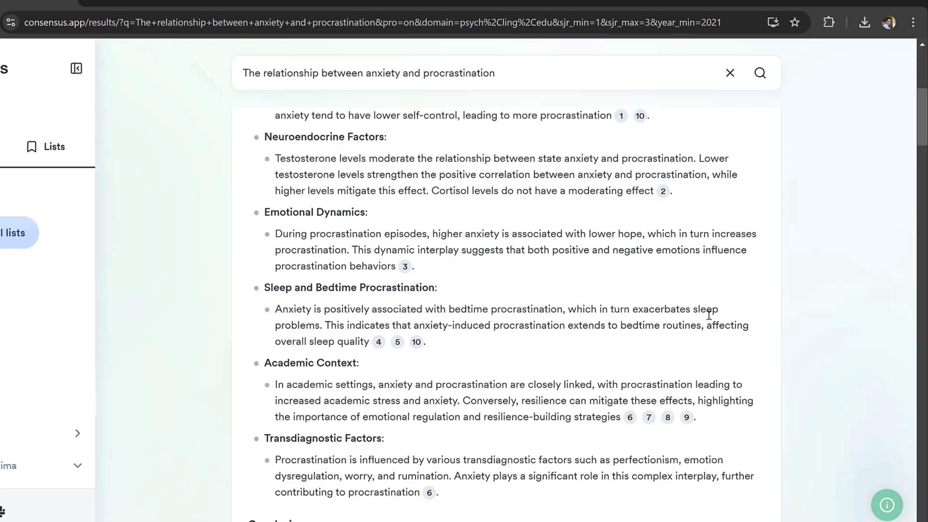
scroll(299, 357, down, 4)
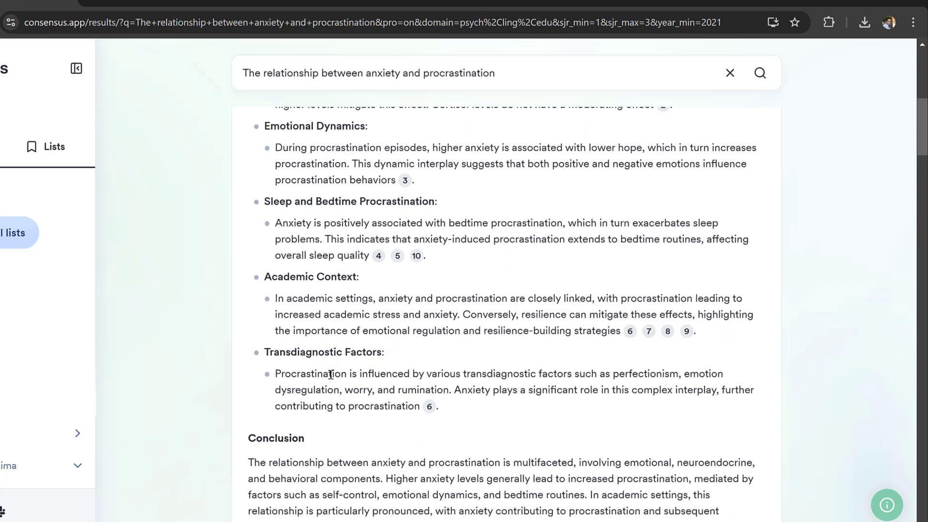
click(411, 237)
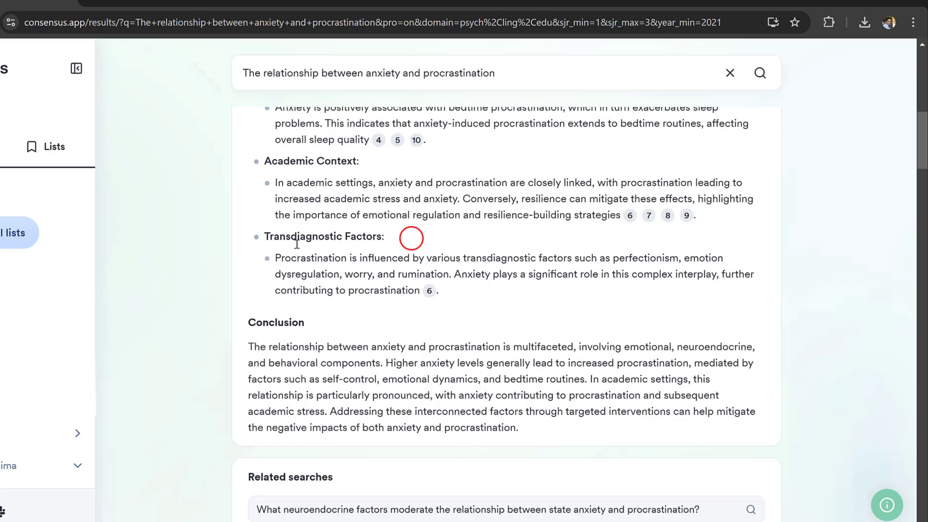
drag(411, 237, 305, 238)
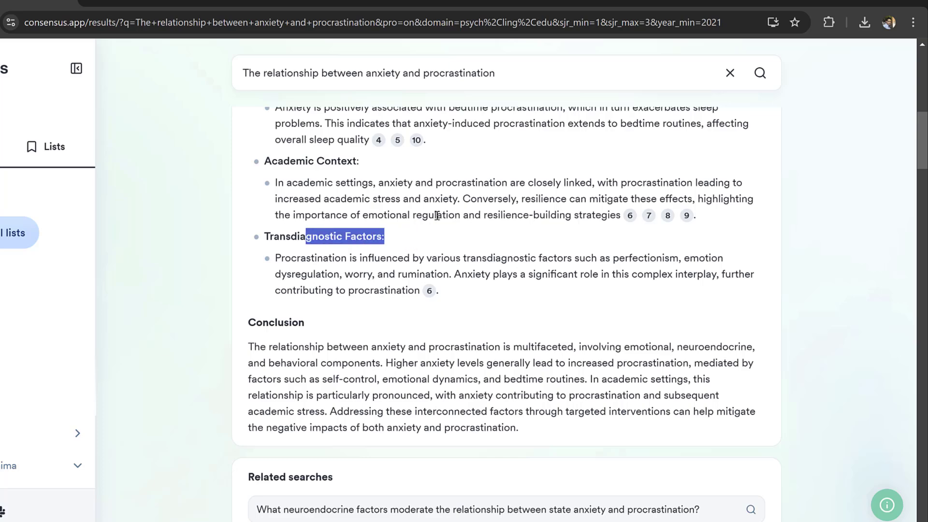
scroll(538, 237, up, 5)
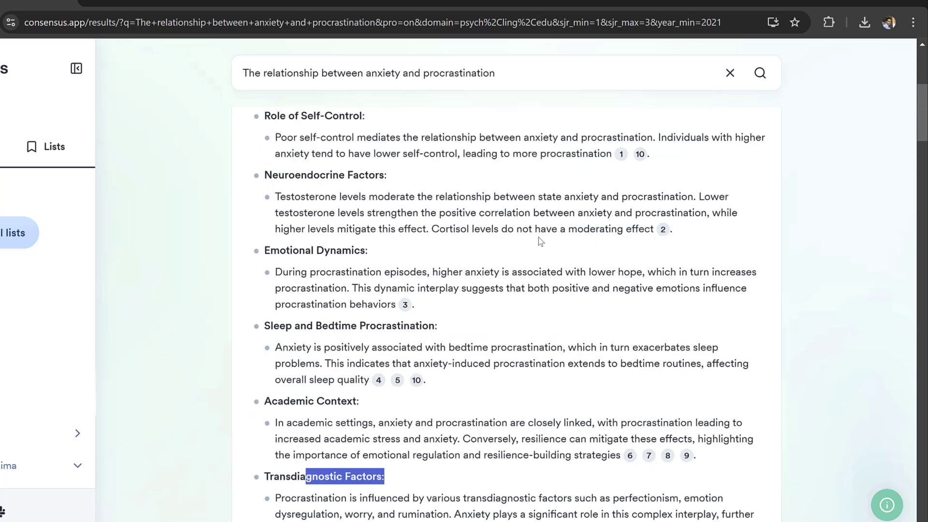
scroll(319, 290, down, 7)
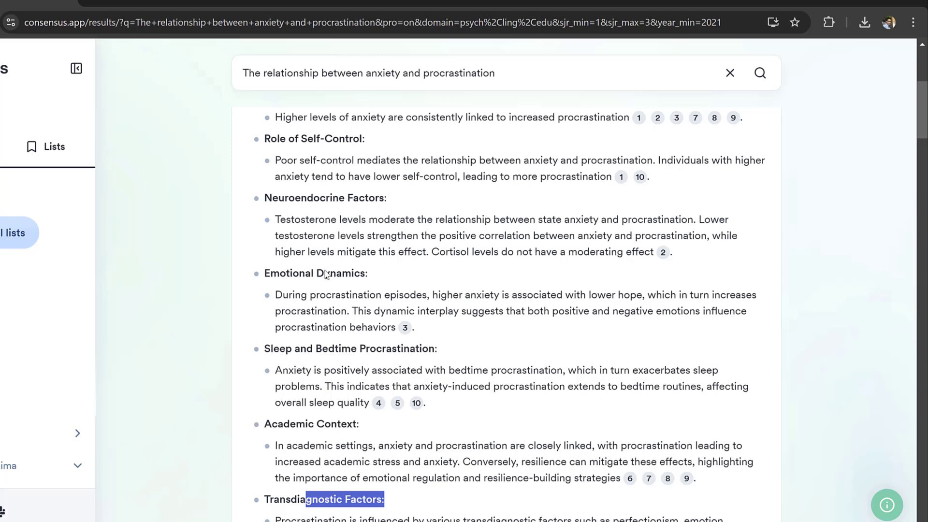
scroll(326, 313, down, 2)
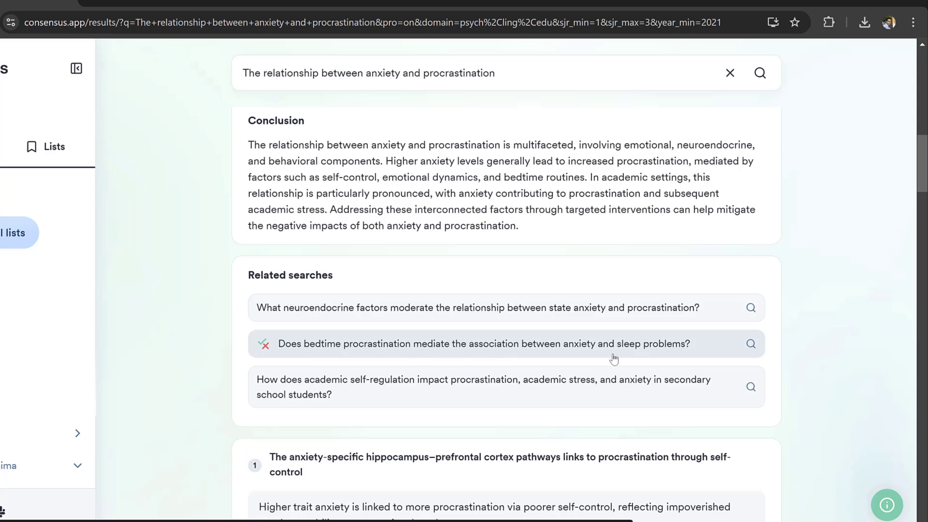
scroll(344, 381, down, 2)
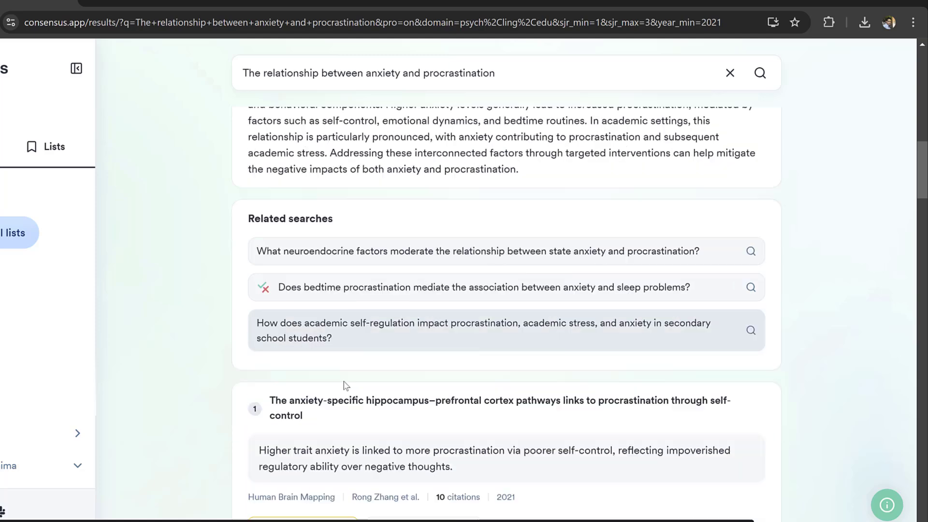
scroll(325, 385, down, 2)
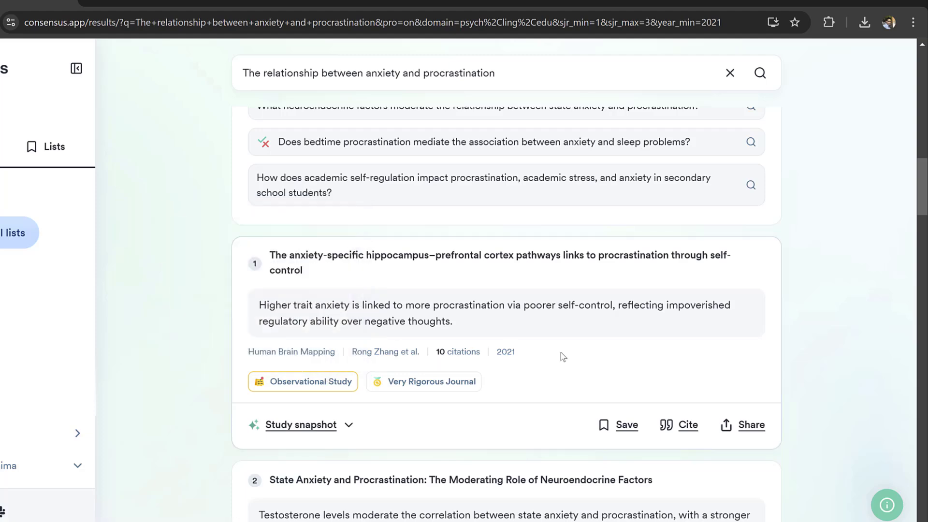
scroll(483, 339, down, 1)
scroll(477, 332, down, 5)
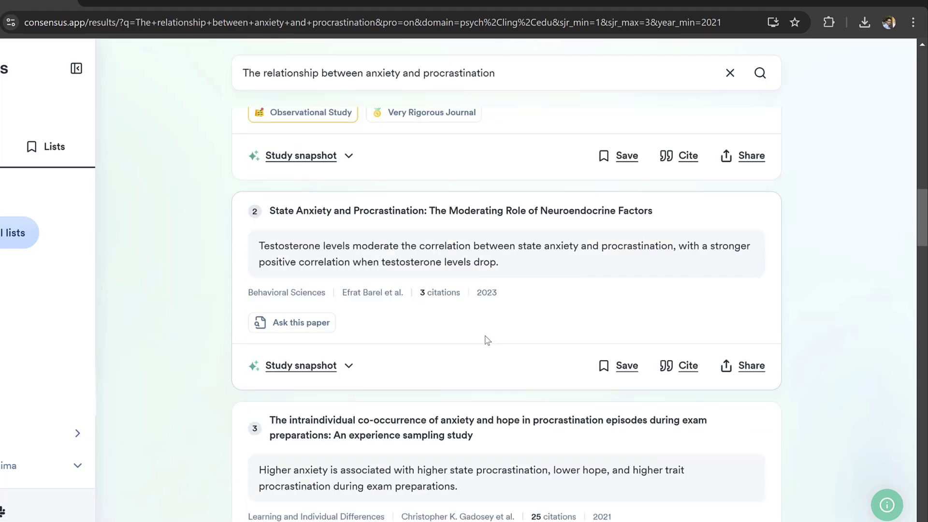
scroll(382, 334, down, 9)
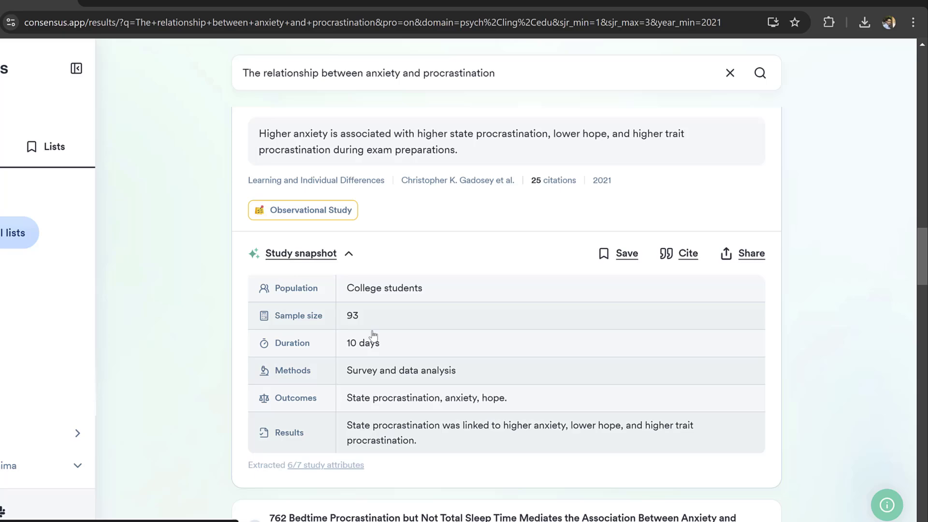
scroll(373, 336, down, 20)
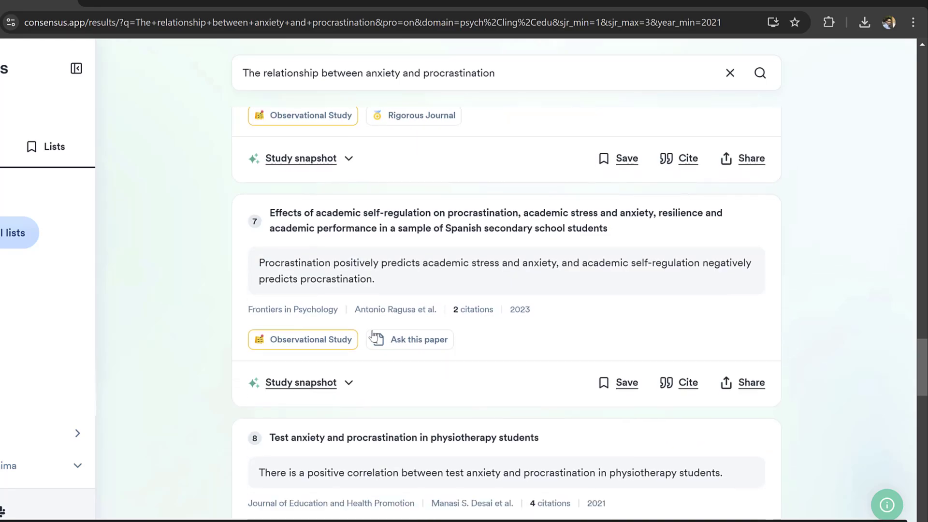
scroll(373, 335, down, 13)
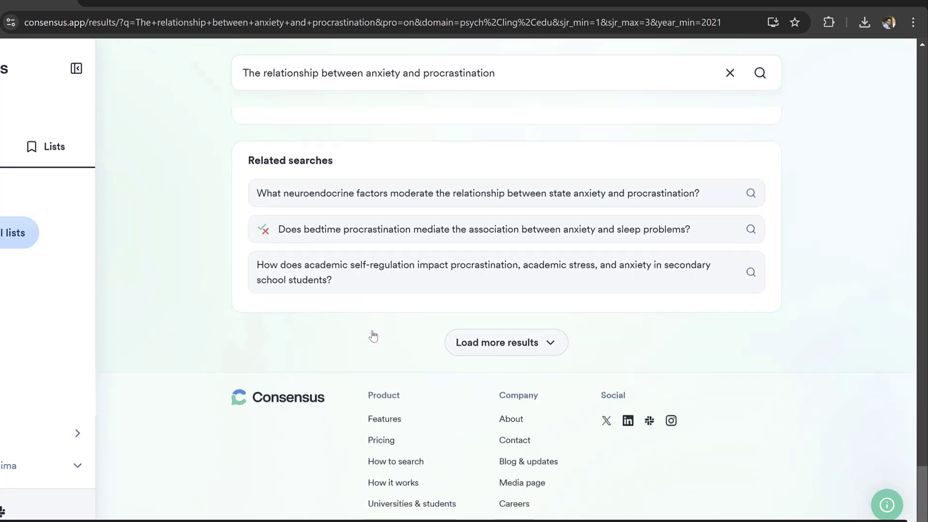
scroll(373, 335, up, 20)
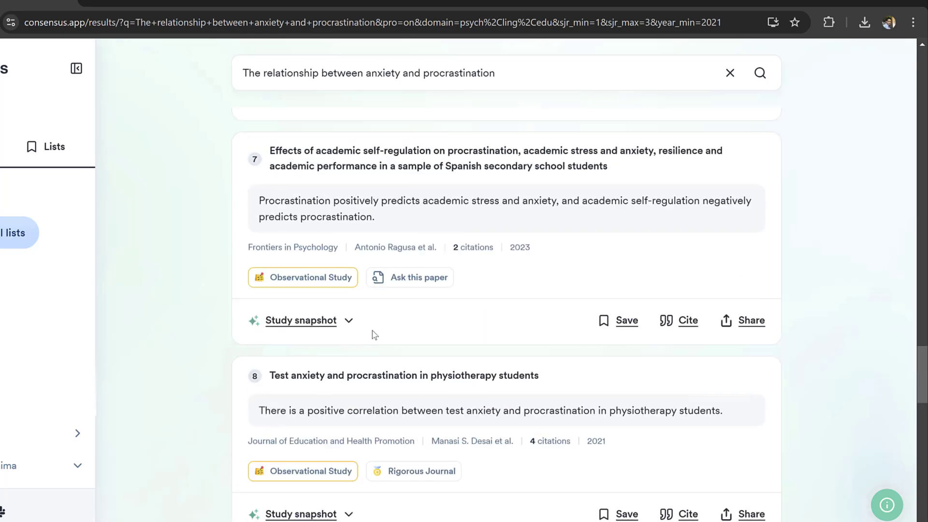
scroll(372, 331, up, 20)
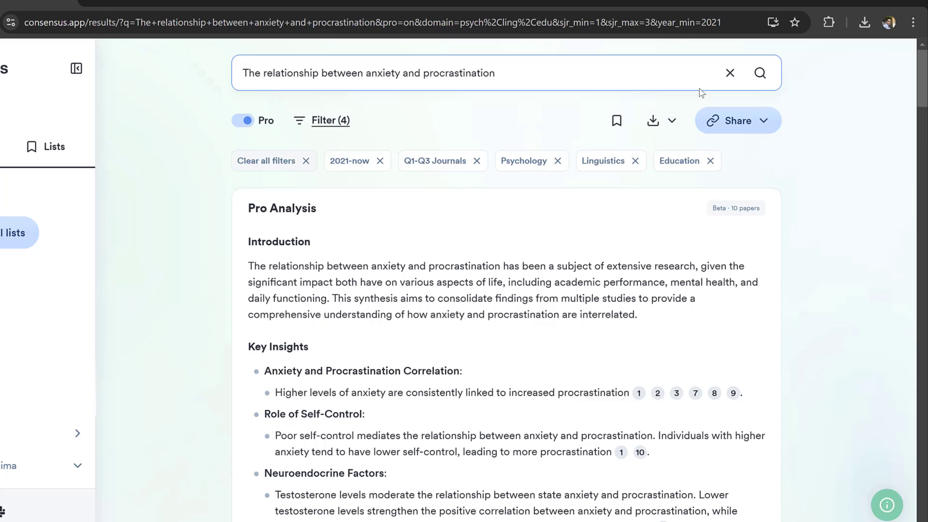
Copy the filtered results page link from Share, then return to the search question box.
click(764, 122)
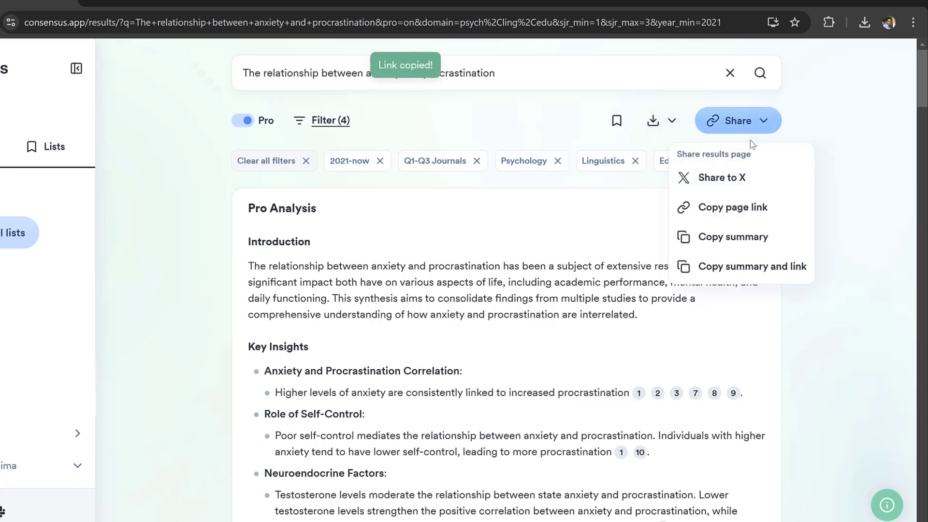
click(460, 105)
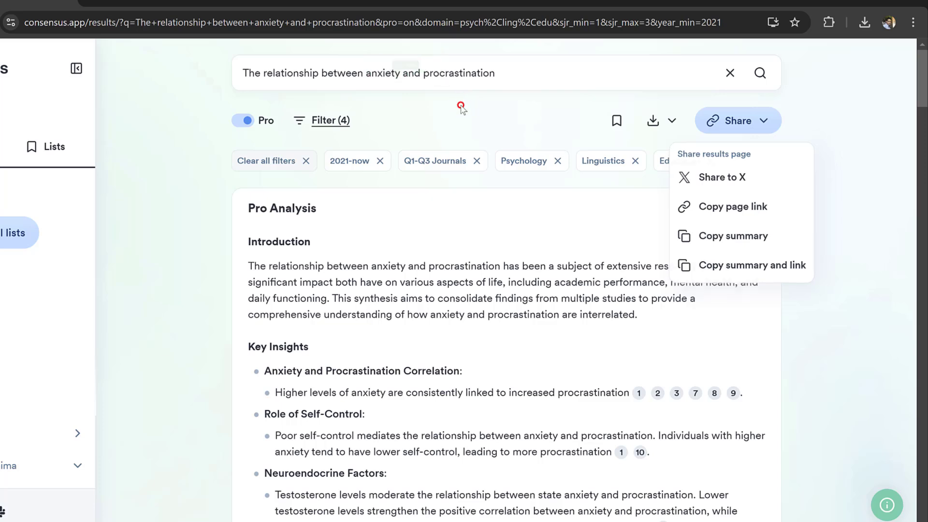
click(508, 74)
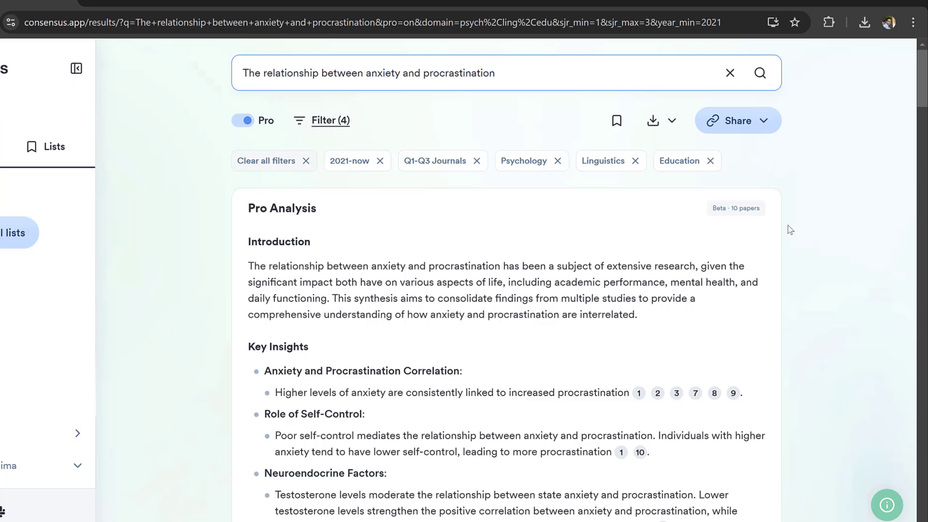
scroll(787, 227, down, 14)
scroll(450, 253, up, 10)
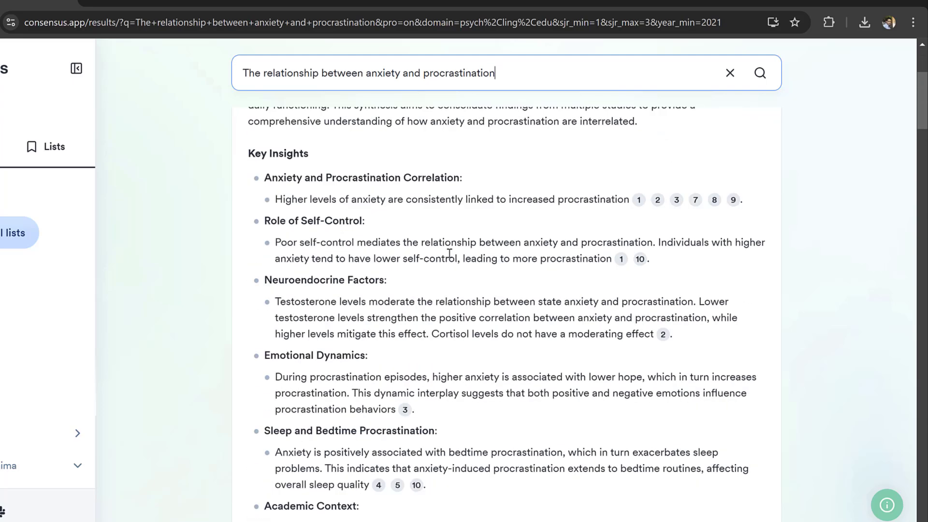
scroll(450, 253, up, 4)
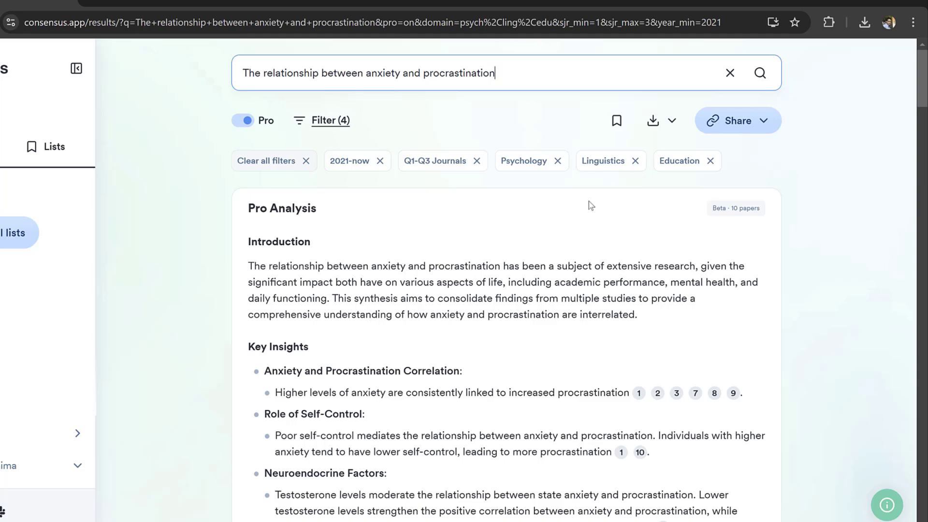
scroll(589, 202, down, 3)
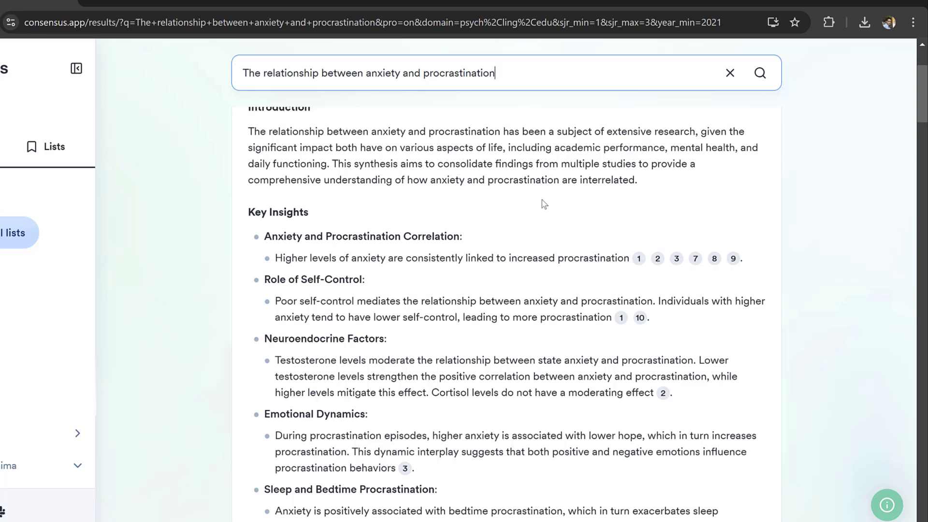
scroll(501, 202, up, 3)
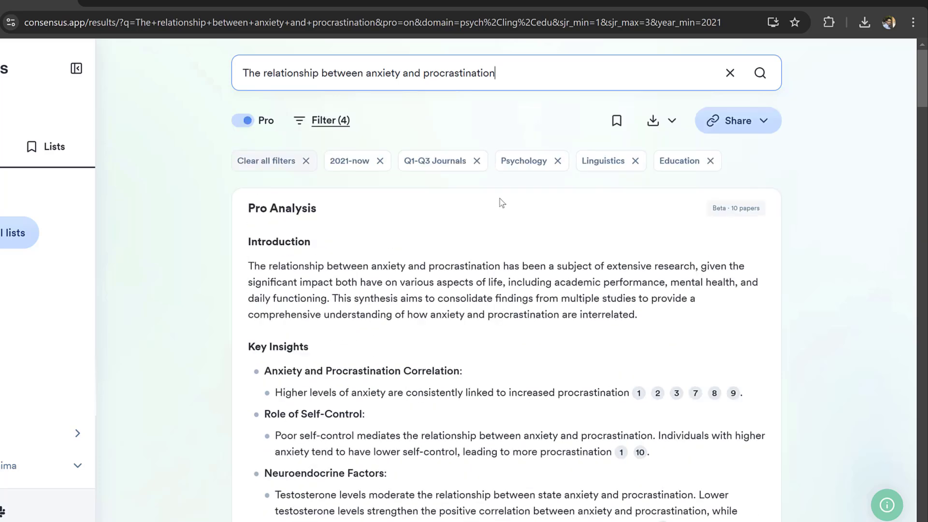